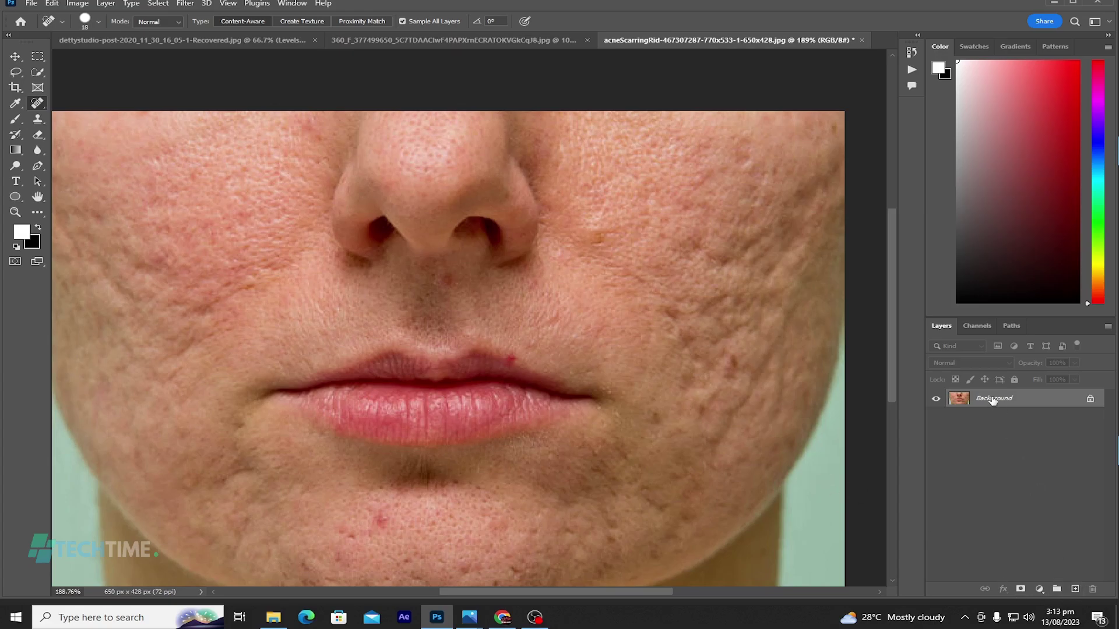
- Duplicate the Background layer and rename the copy 'blem'
key(ctrl+j)
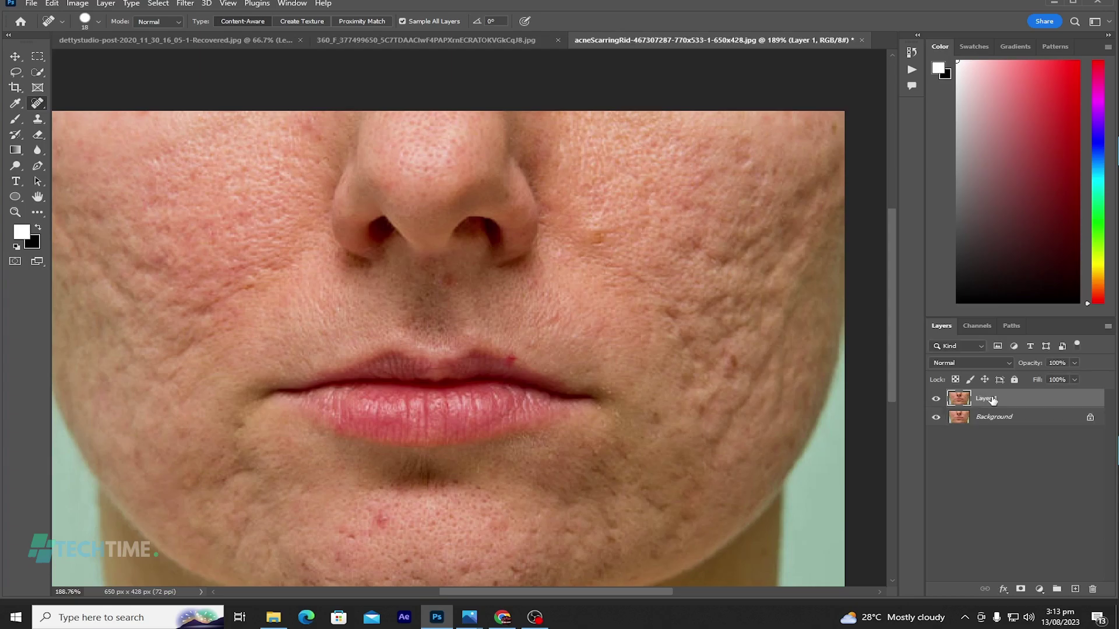
double_click(990, 401)
text(blem)
key(Return)
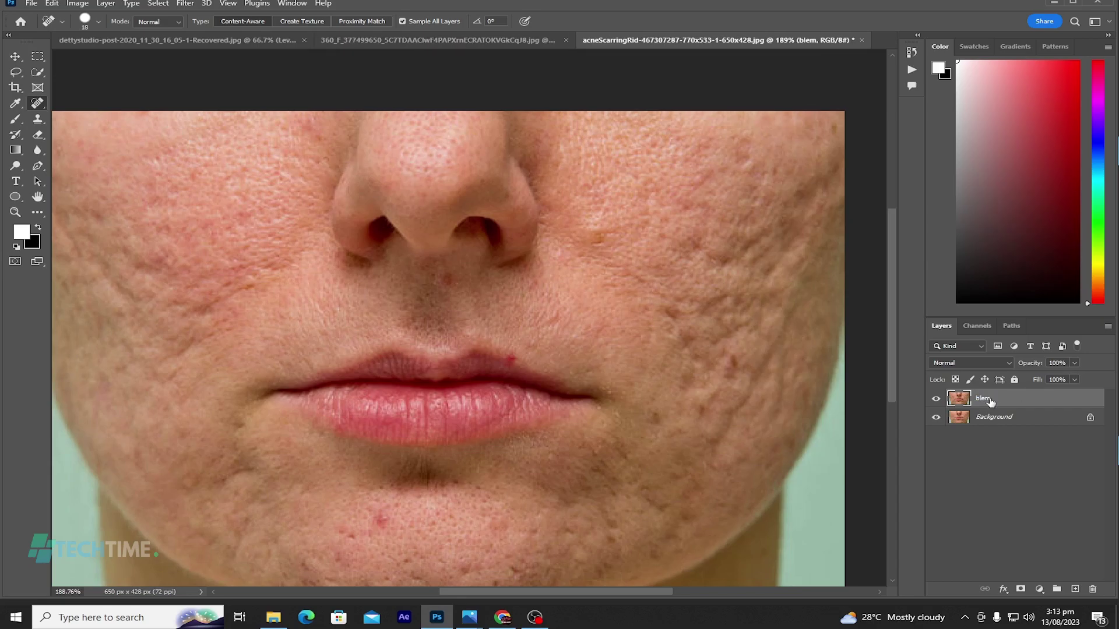
- Add a Black & White adjustment with Reds at -81 and Yellows darkened
click(1038, 589)
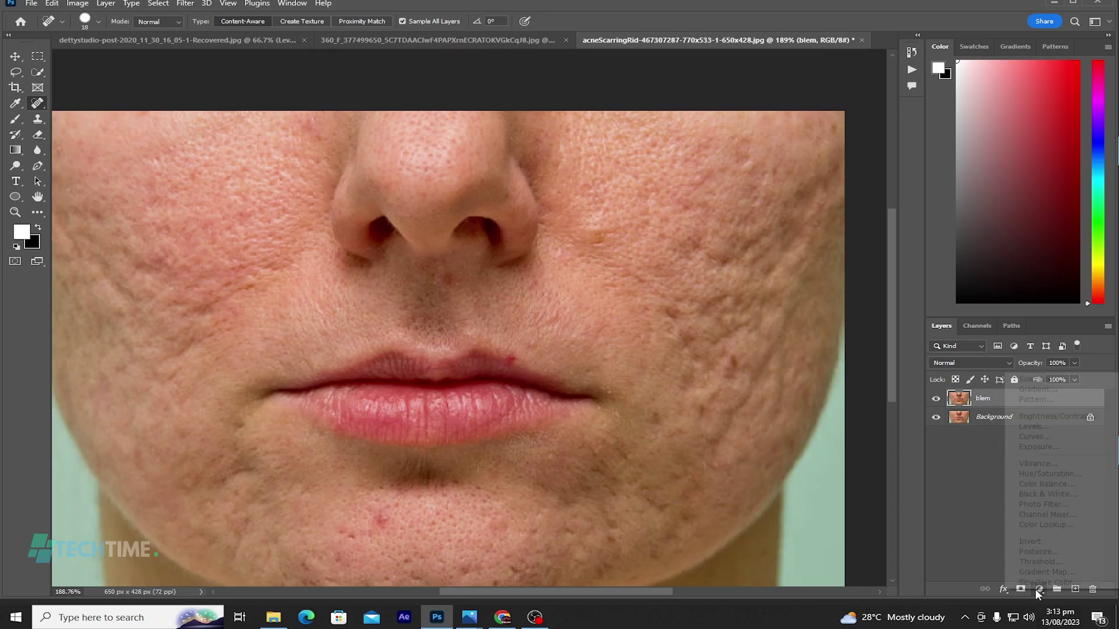
click(1047, 494)
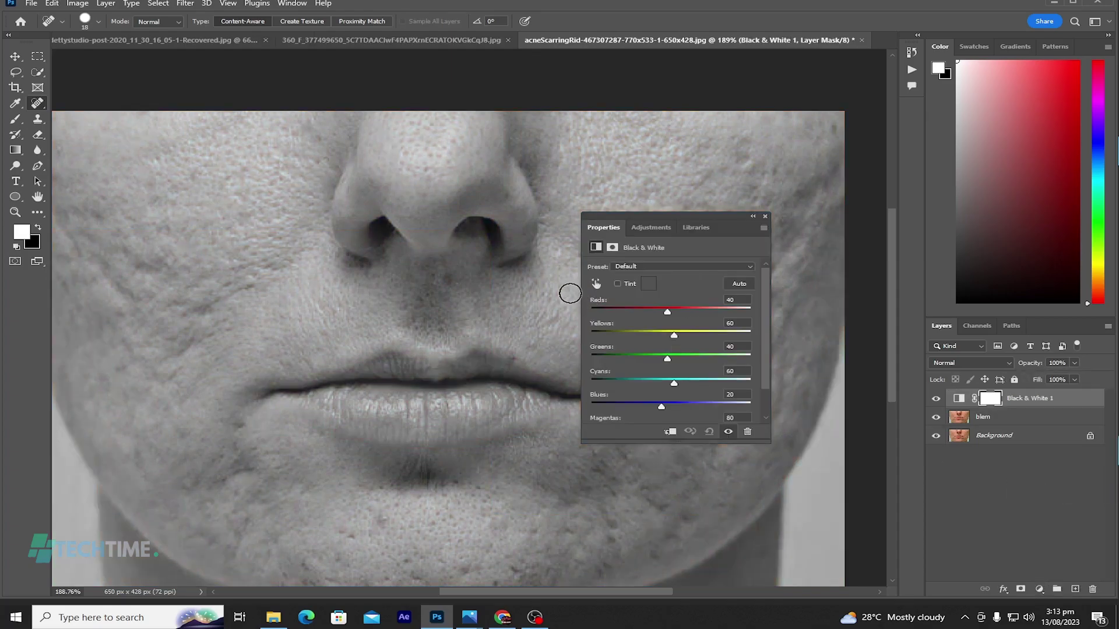
drag(667, 312, 629, 310)
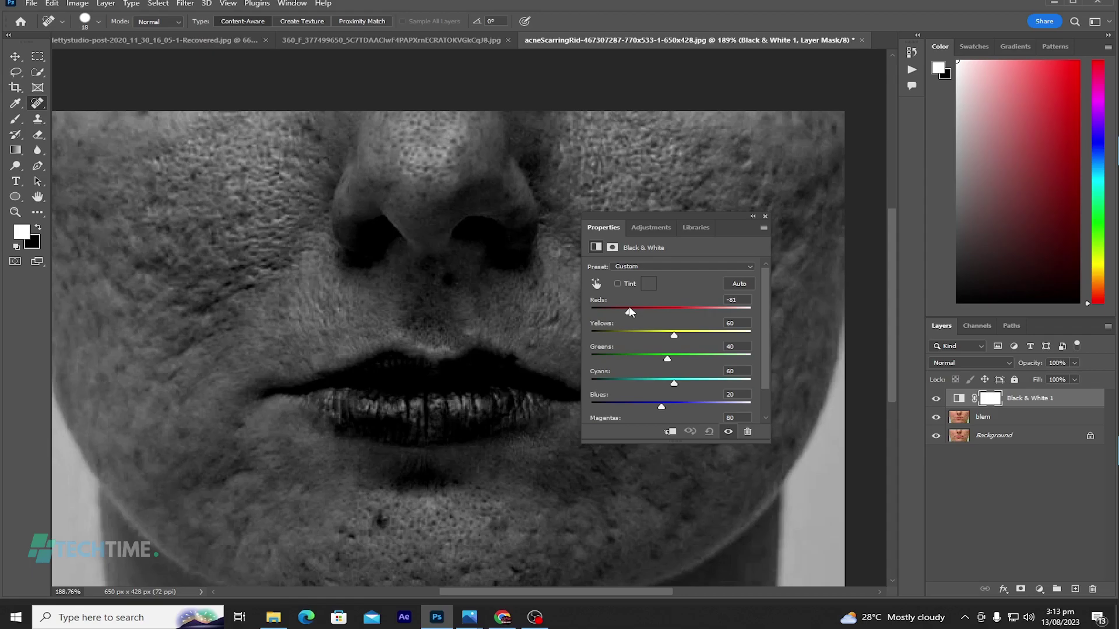
drag(673, 337, 663, 339)
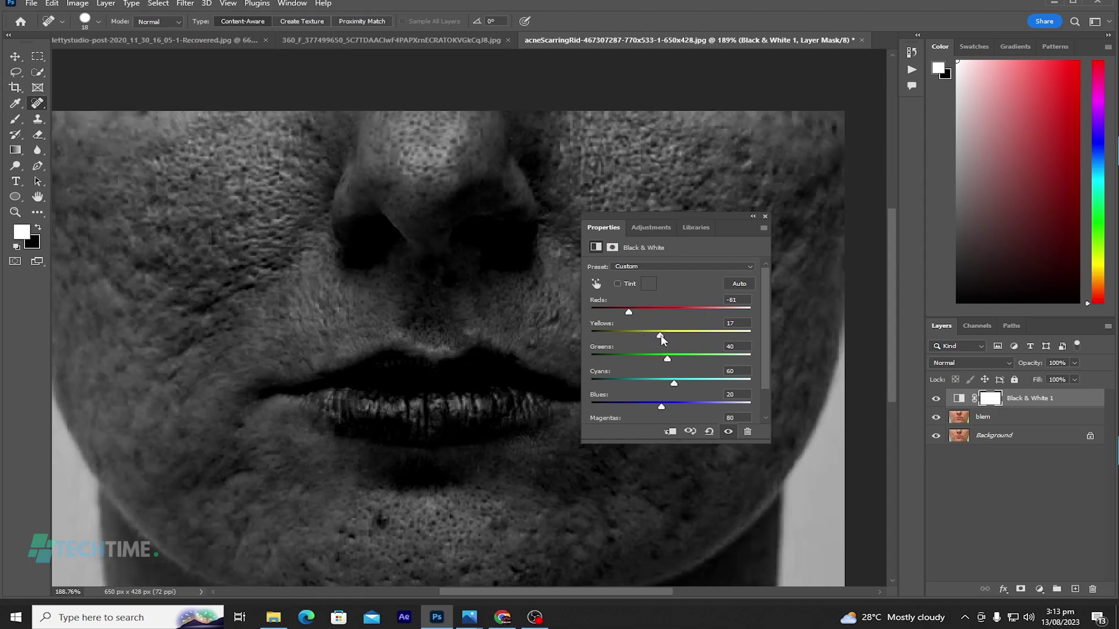
click(766, 217)
- Add a Curves adjustment lifting the black point, then select the blem layer
click(1038, 589)
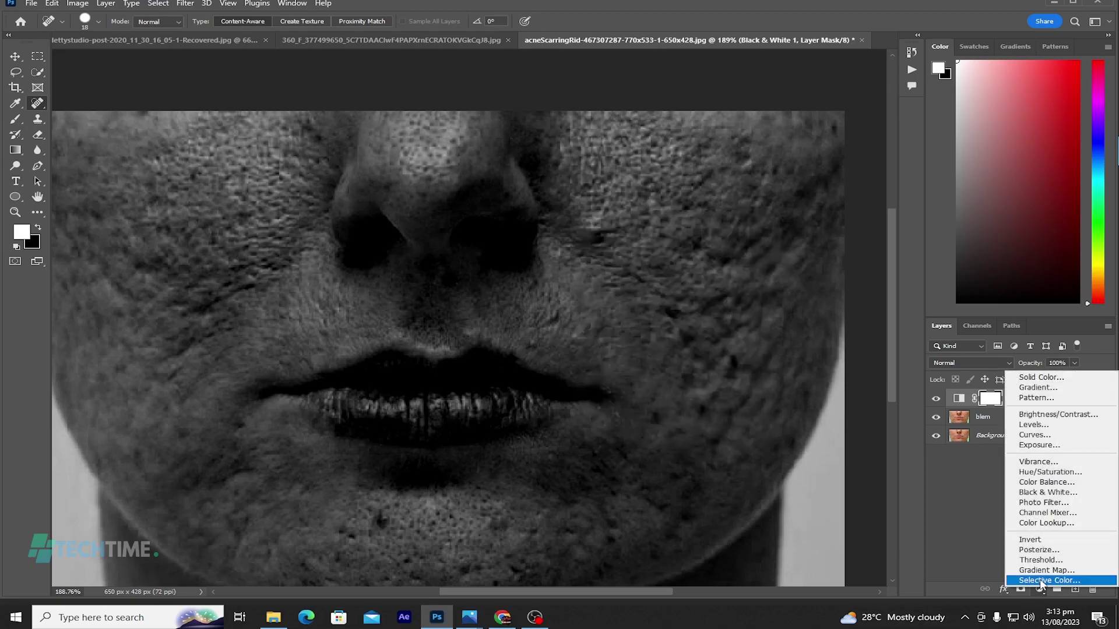
click(1033, 435)
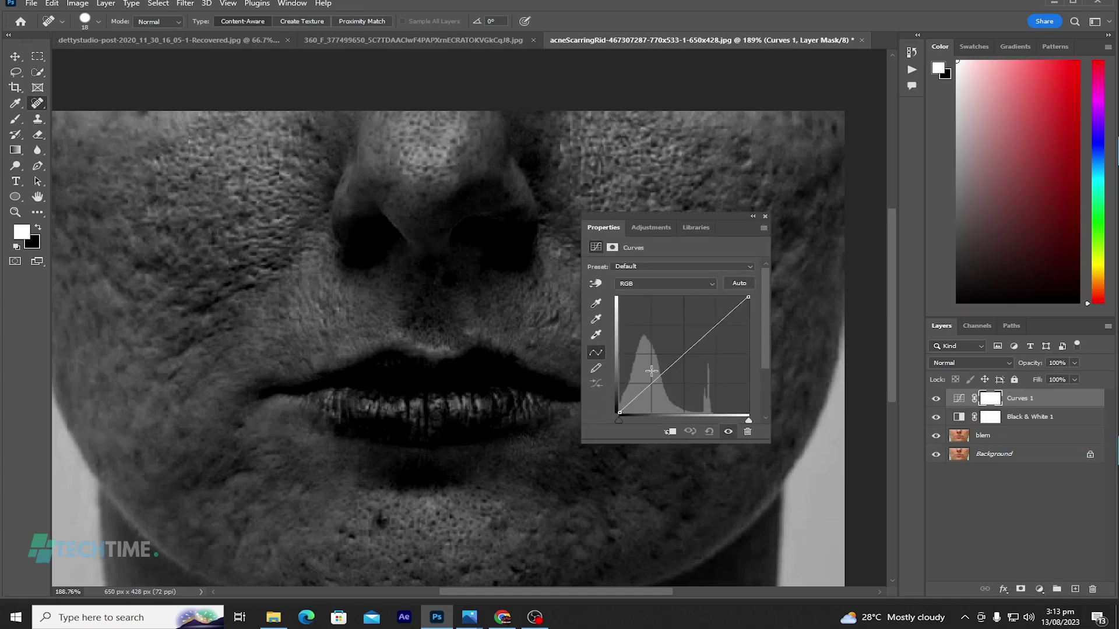
drag(619, 410, 613, 401)
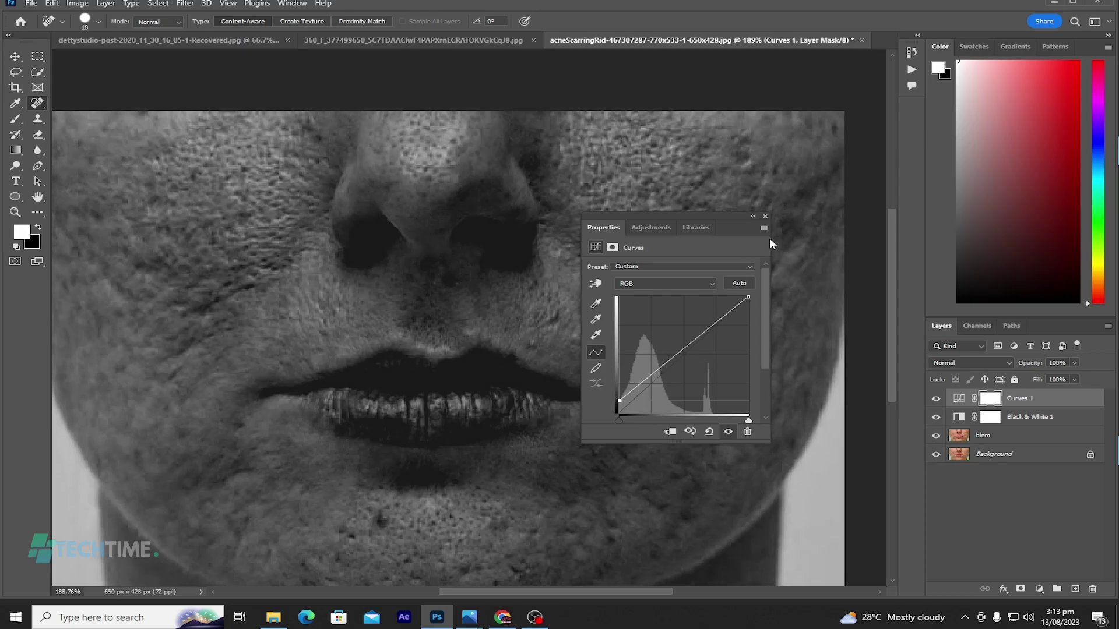
click(764, 217)
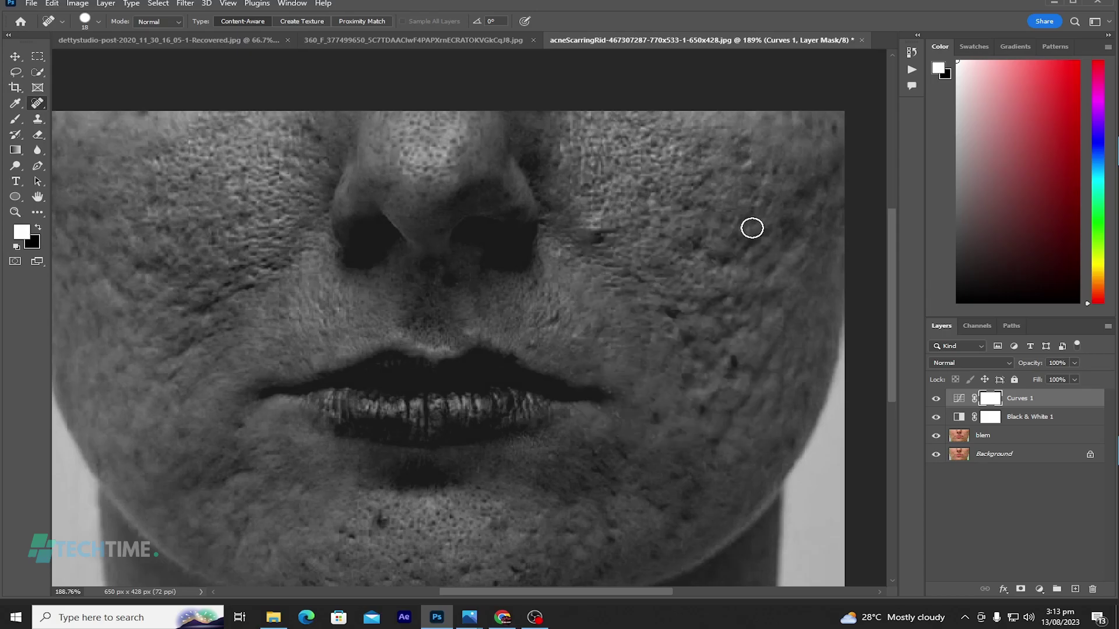
click(976, 438)
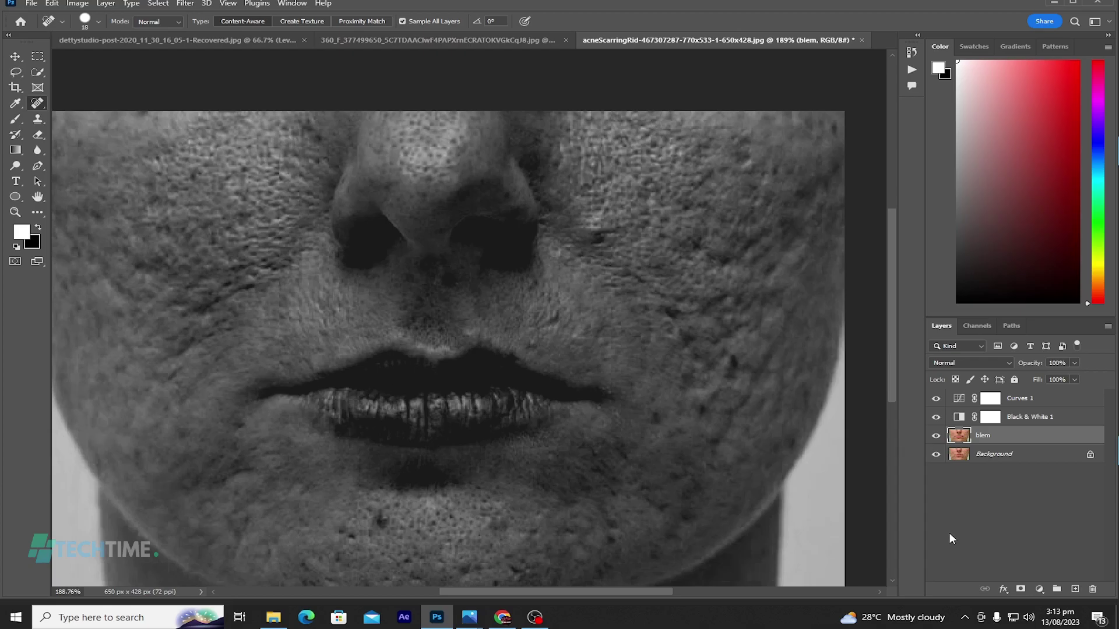
- Add an empty layer above blem and set the Spot Healing Brush to 14 px
click(1075, 590)
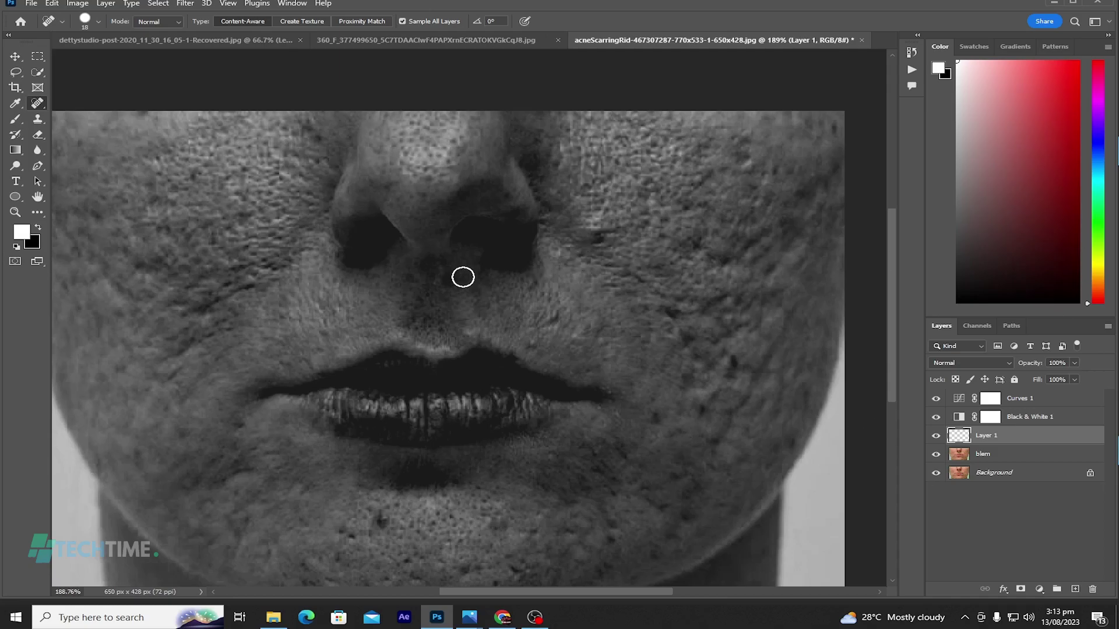
right_click(37, 109)
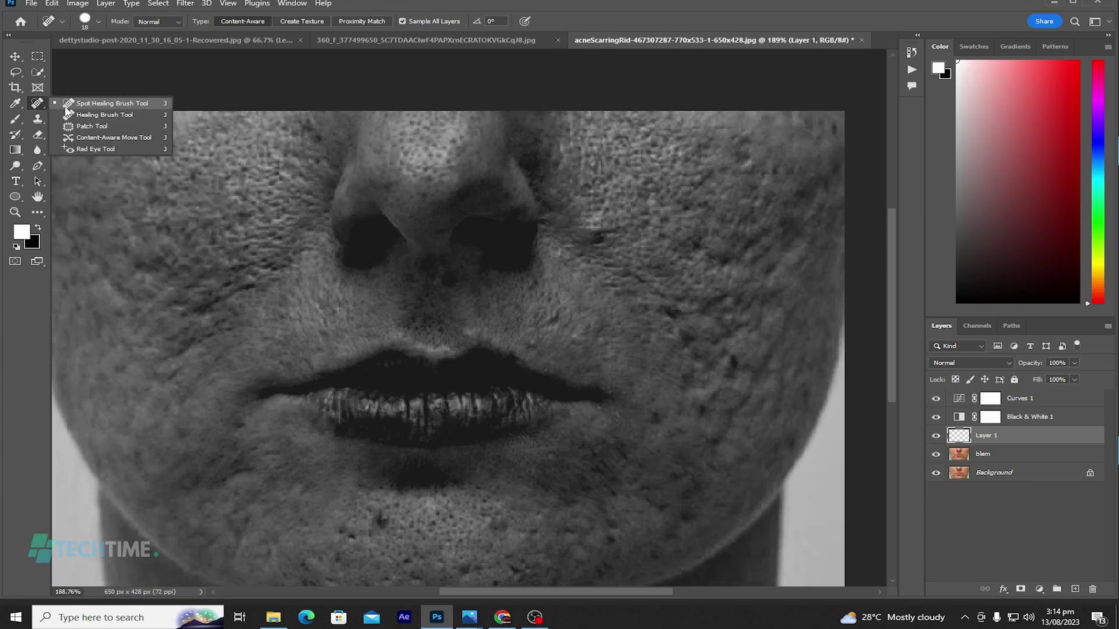
click(95, 109)
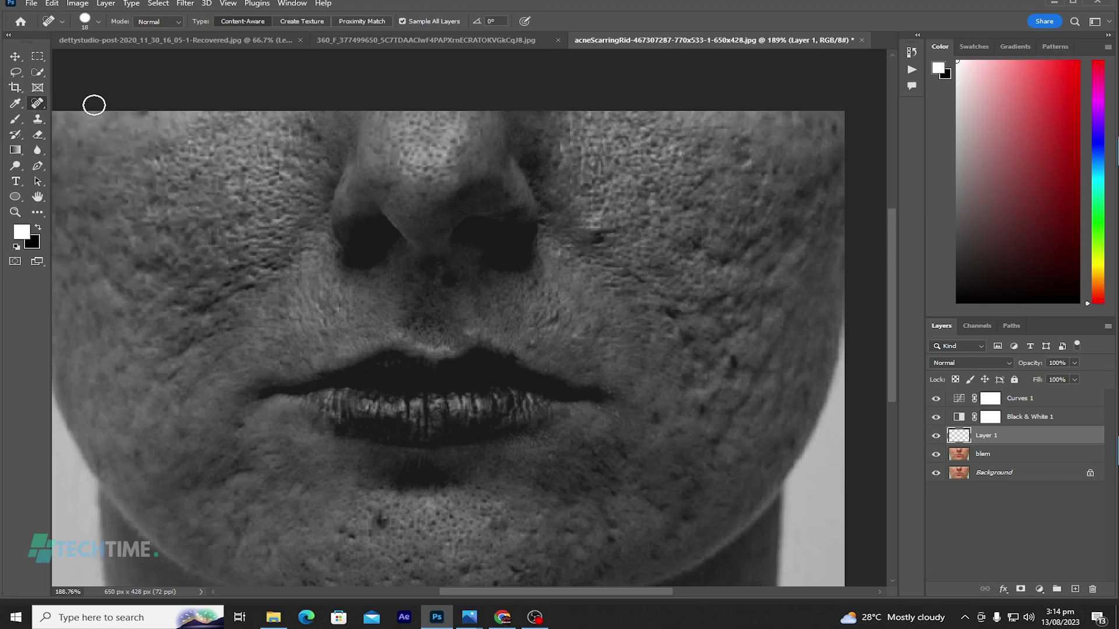
click(94, 22)
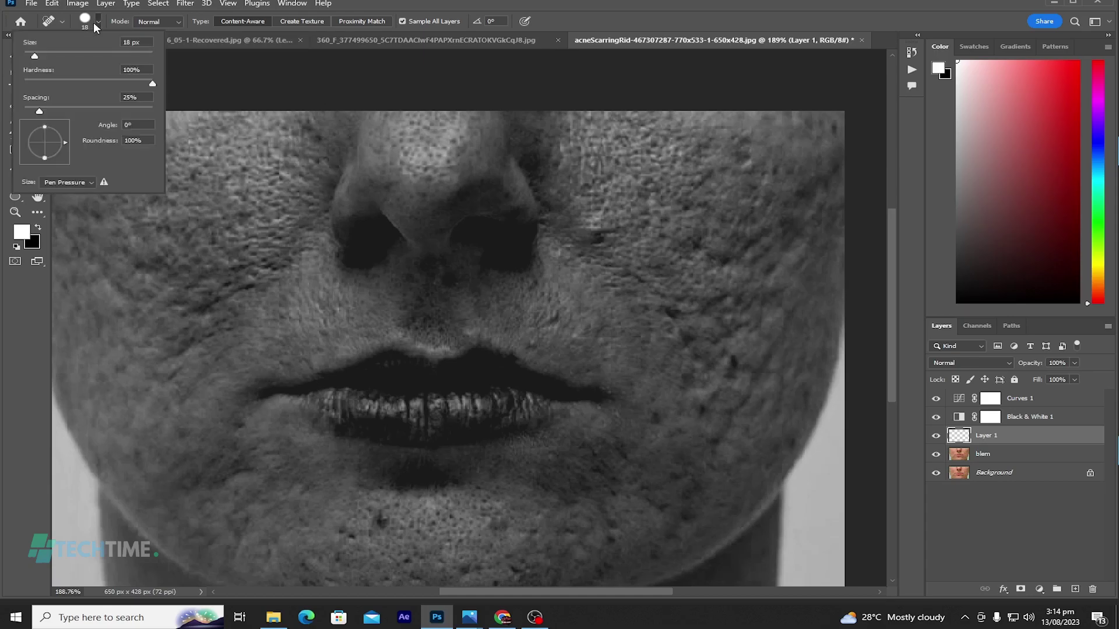
drag(34, 56, 33, 54)
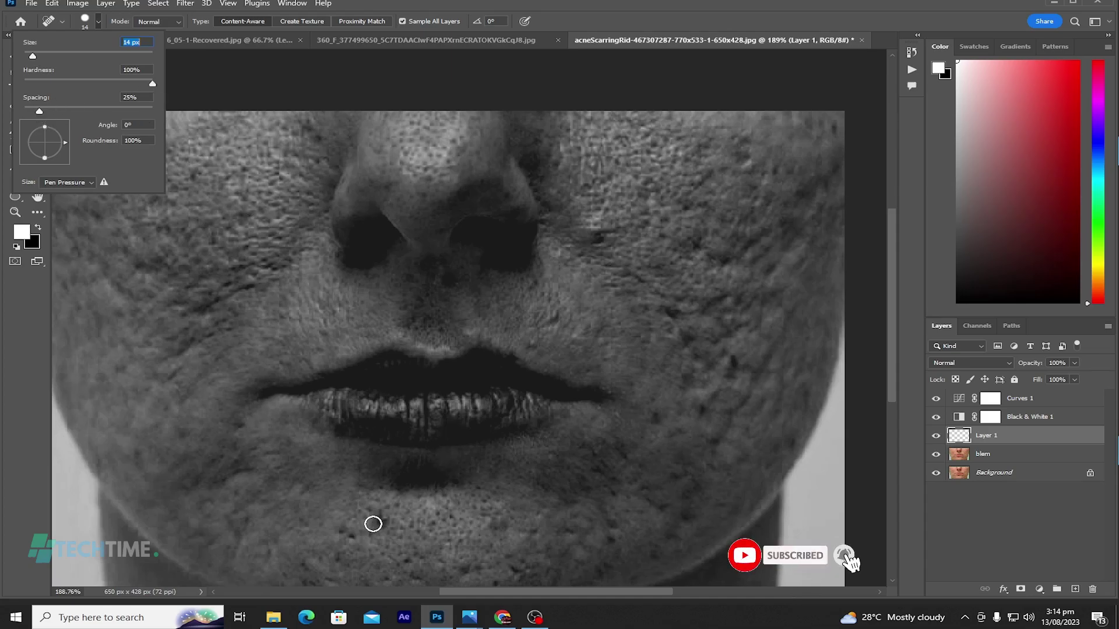
- Spot-heal the dark blemish on the cheek onto Layer 1
click(382, 519)
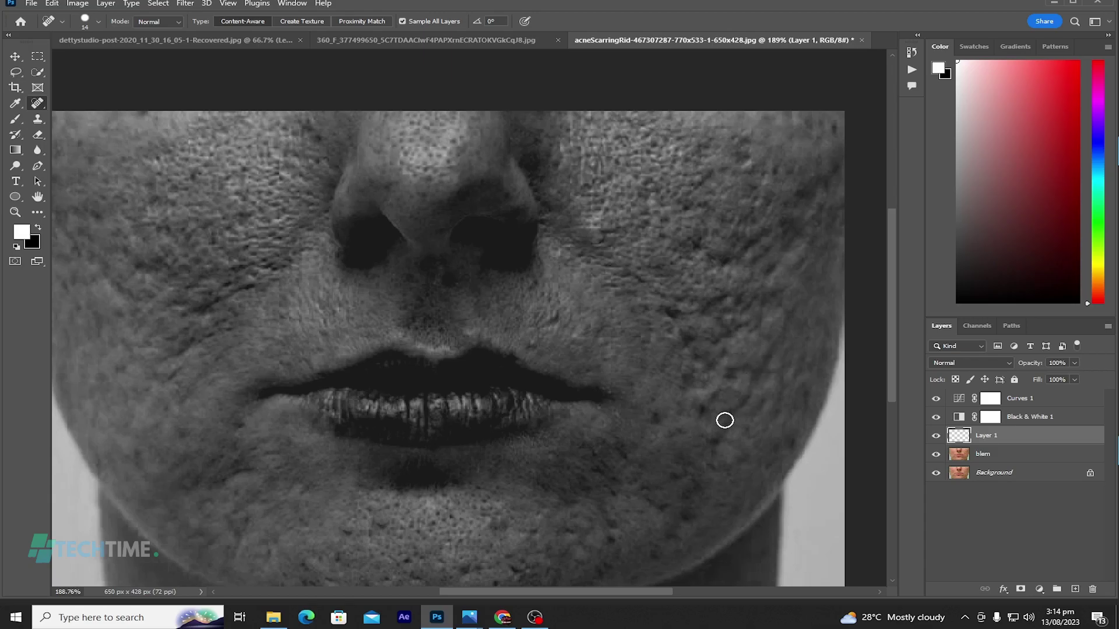
click(672, 316)
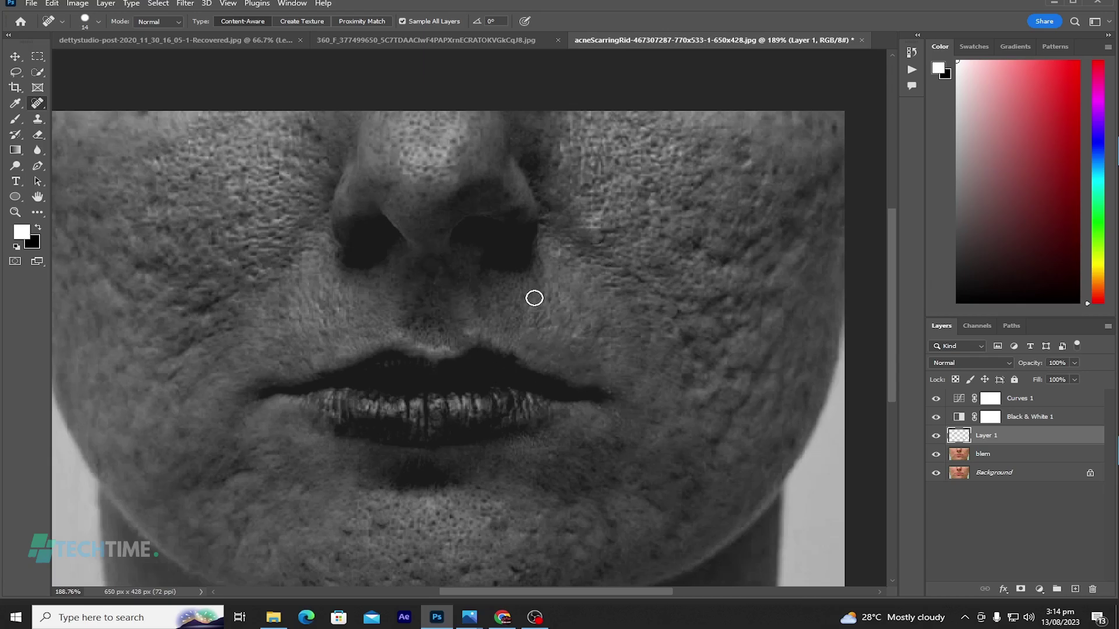
scroll(532, 297, up, 1)
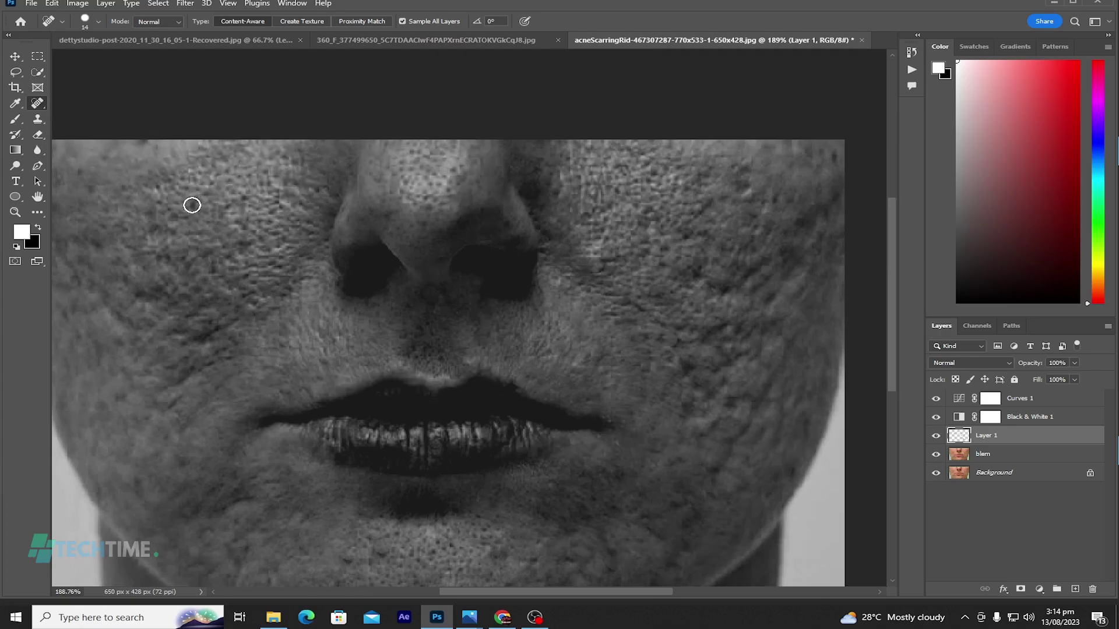
scroll(201, 350, down, 3)
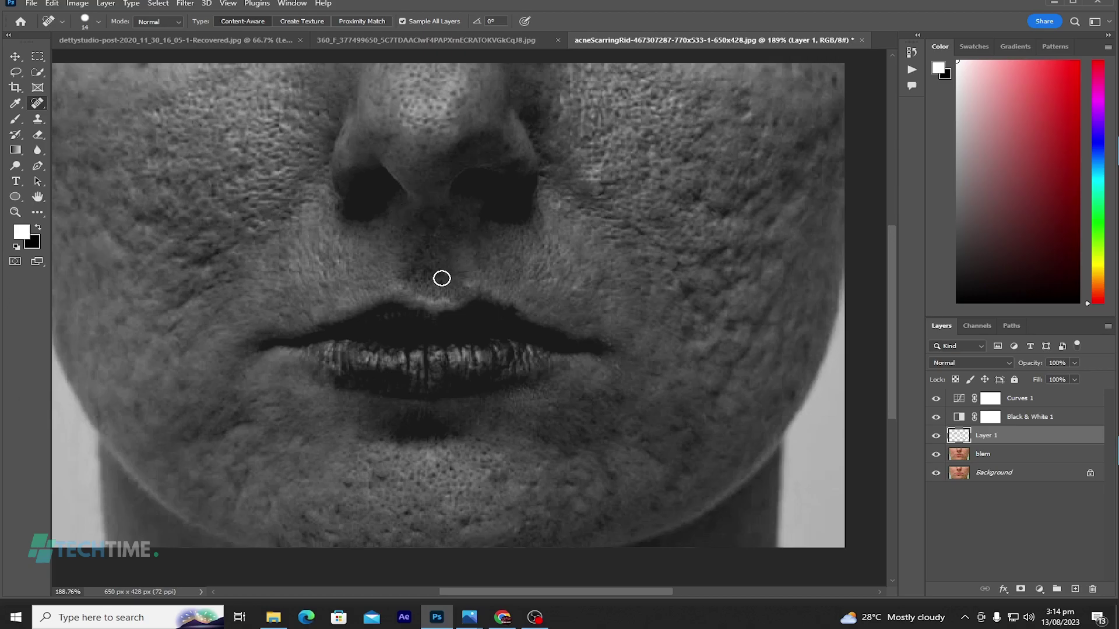
scroll(421, 230, up, 2)
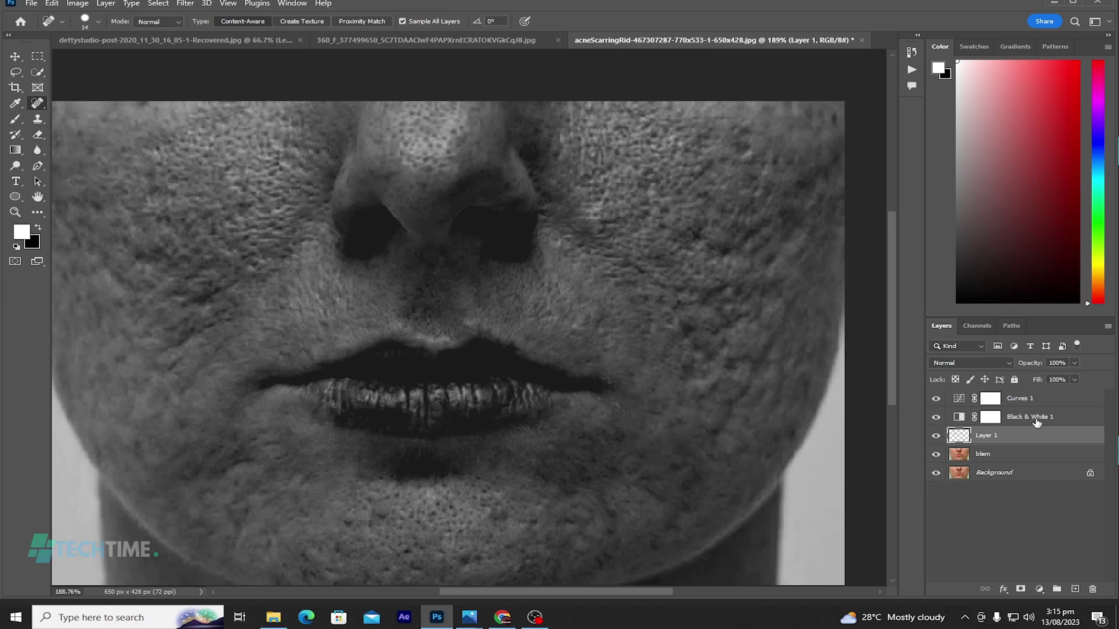
- Delete the Black & White 1 and Curves 1 adjustment layers together
click(1031, 415)
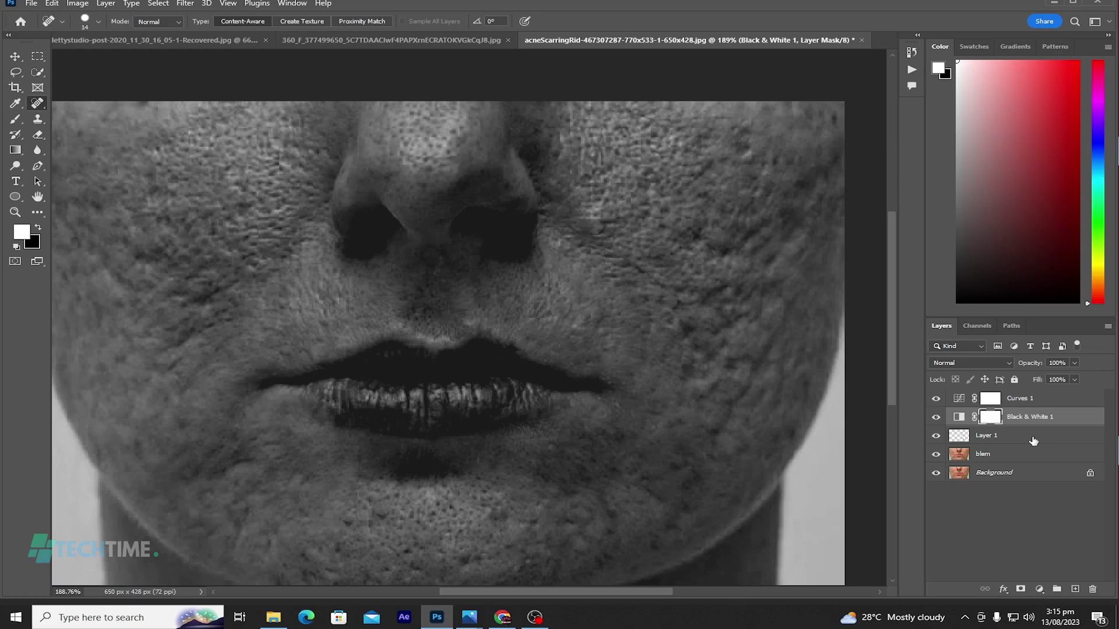
shift+click(1025, 401)
right_click(1021, 404)
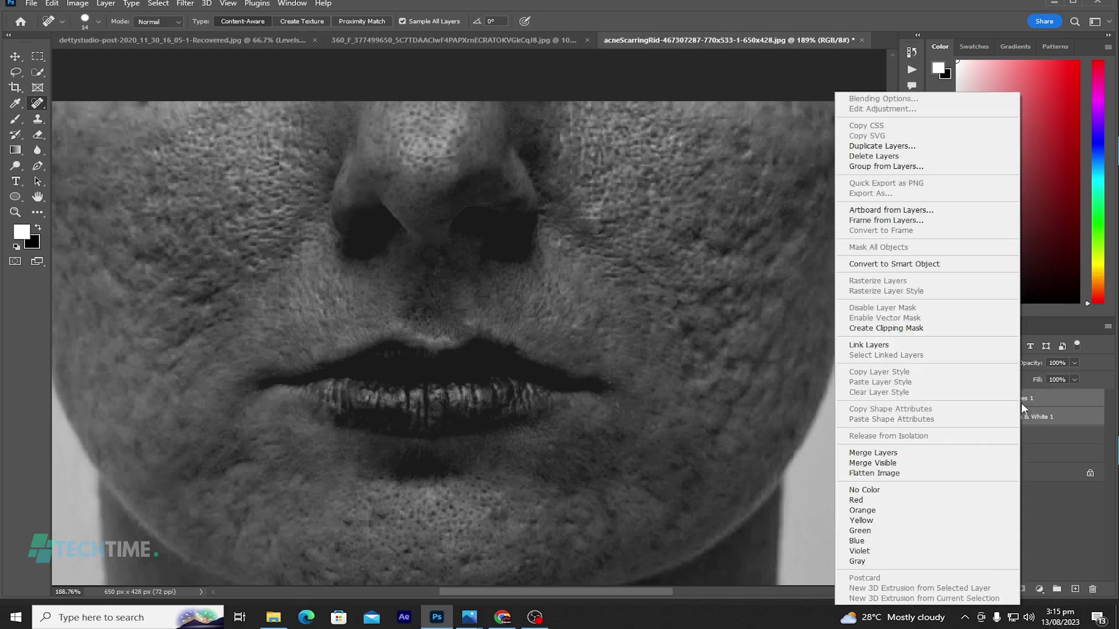
click(877, 156)
click(494, 231)
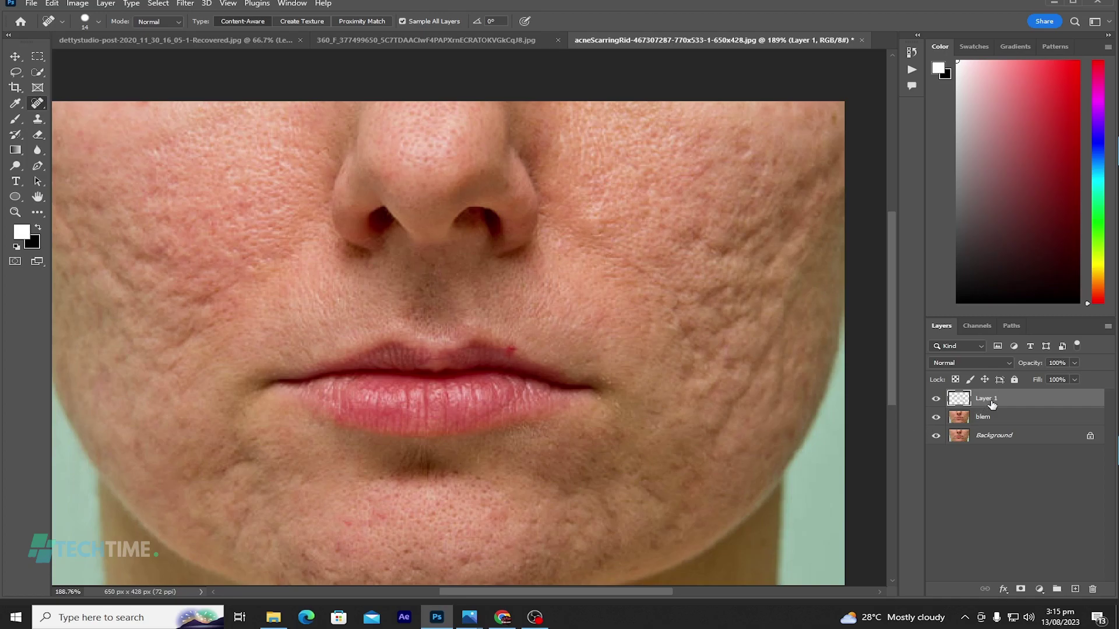
- Stamp all visible layers into a new merged layer named 'skin'
key(ctrl+shift+alt+e)
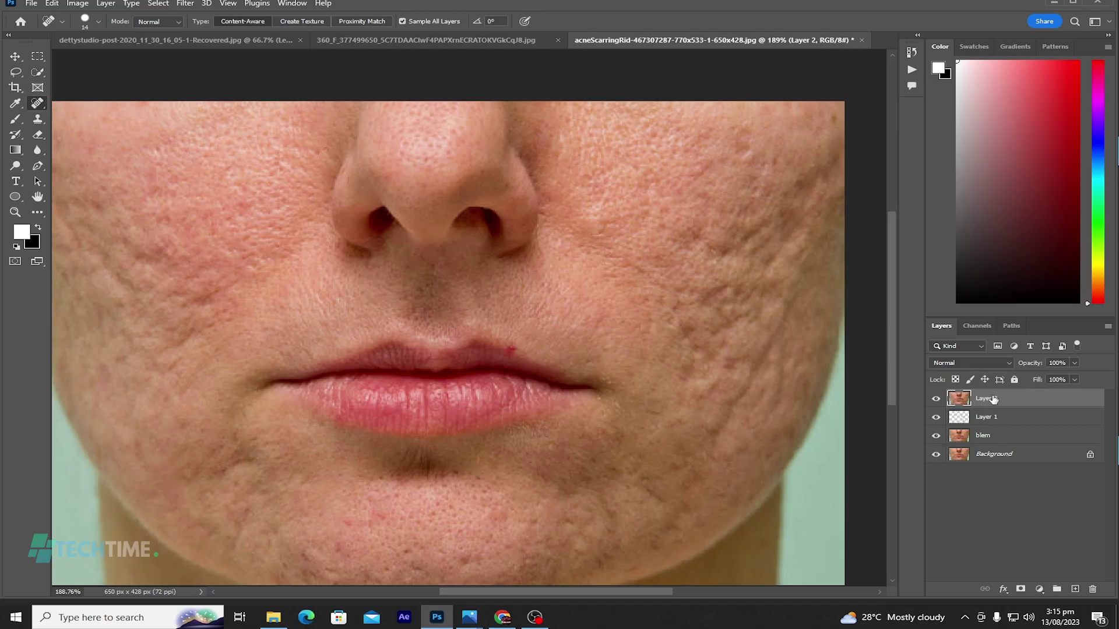
double_click(993, 399)
text(skin)
key(Return)
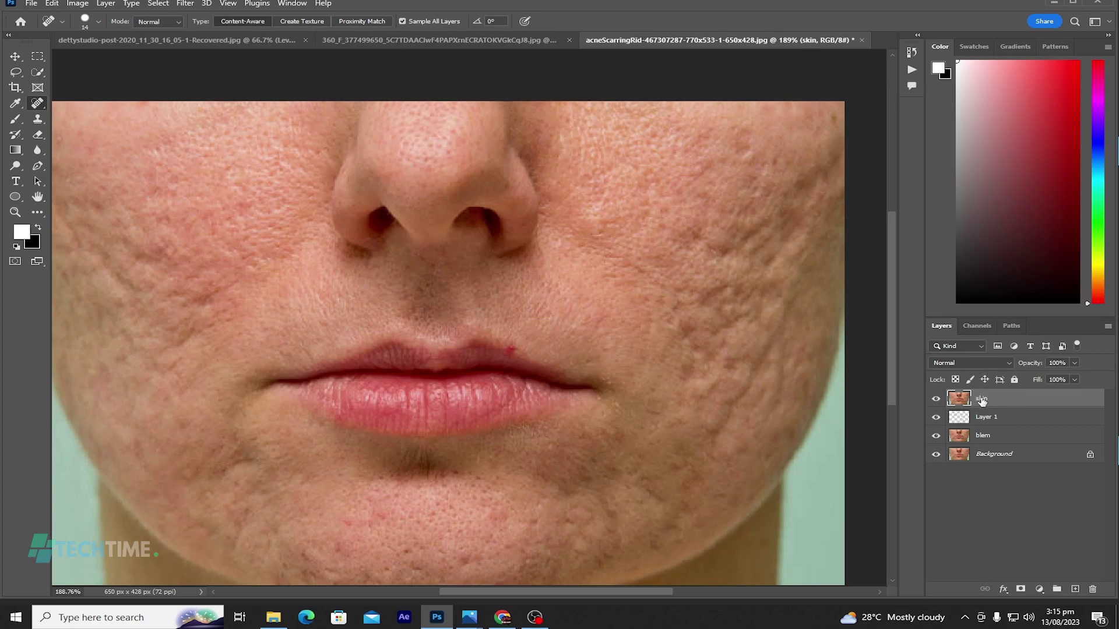
- Set the skin layer to Vivid Light, invert it, and convert it to a Smart Object
click(978, 361)
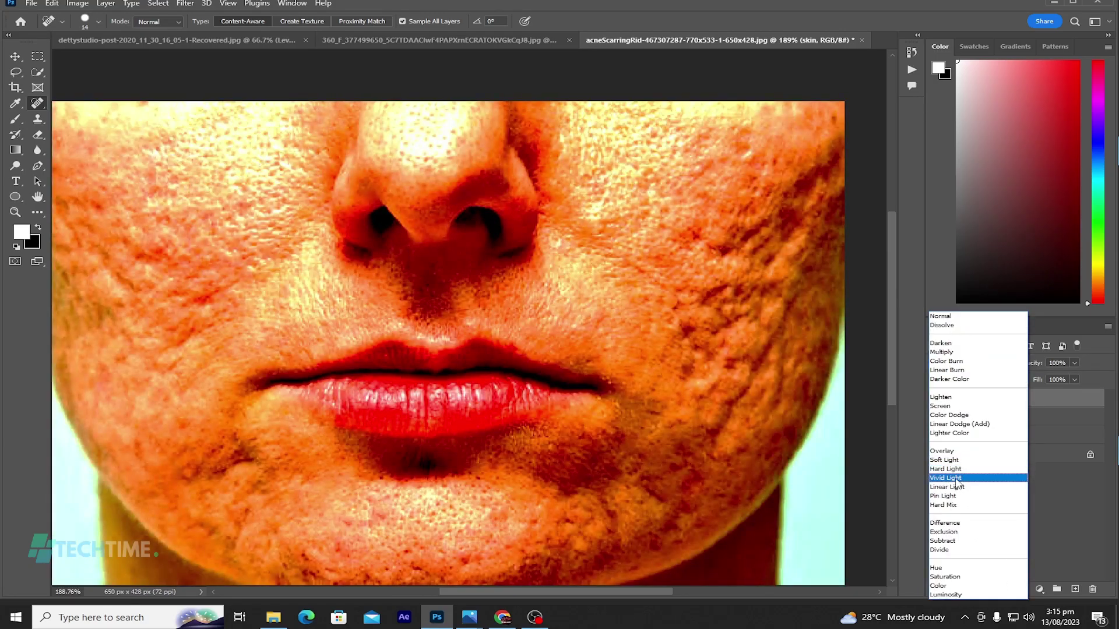
click(955, 478)
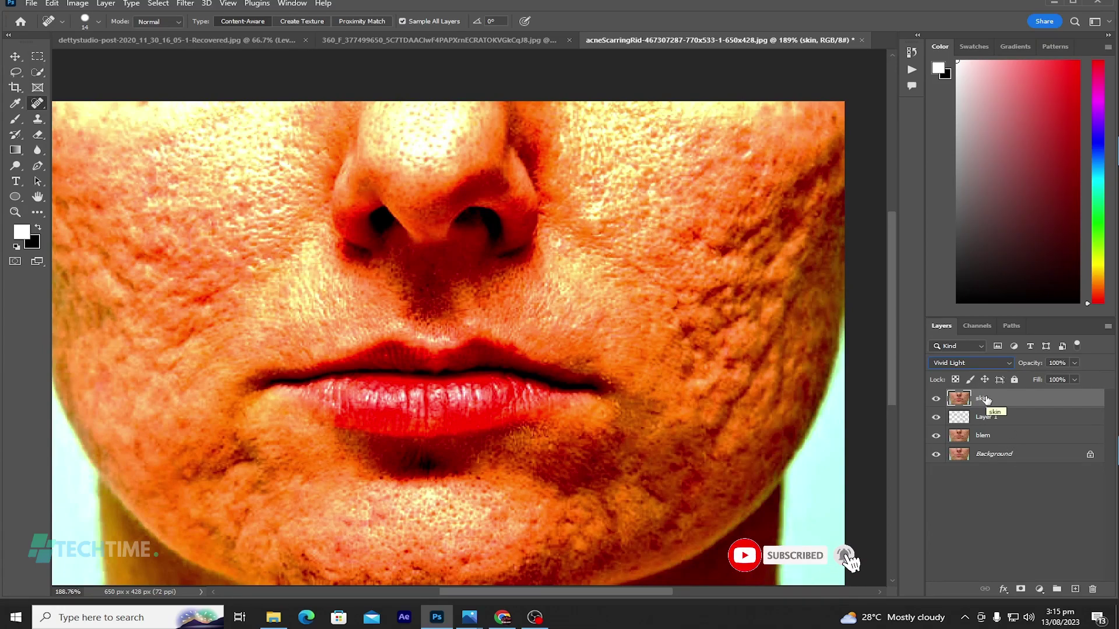
key(ctrl+i)
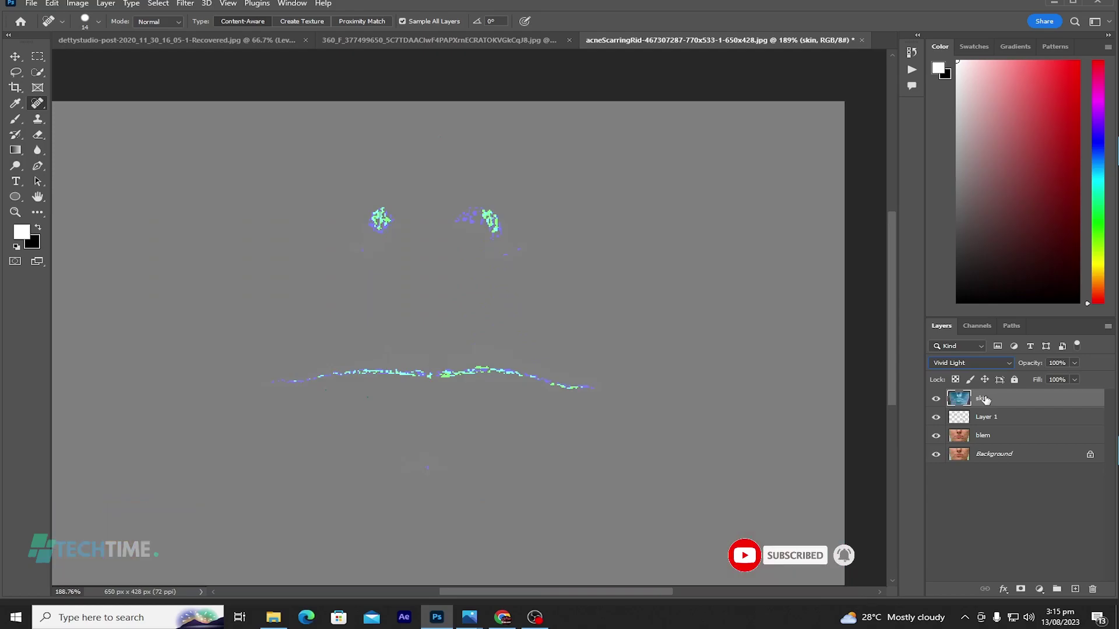
right_click(985, 399)
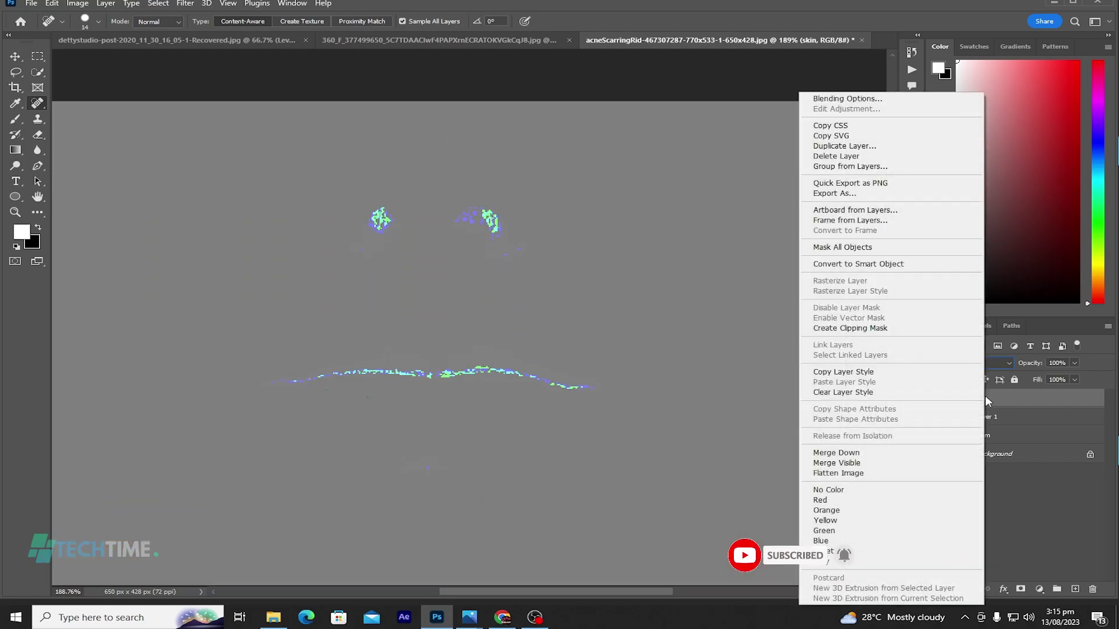
click(856, 264)
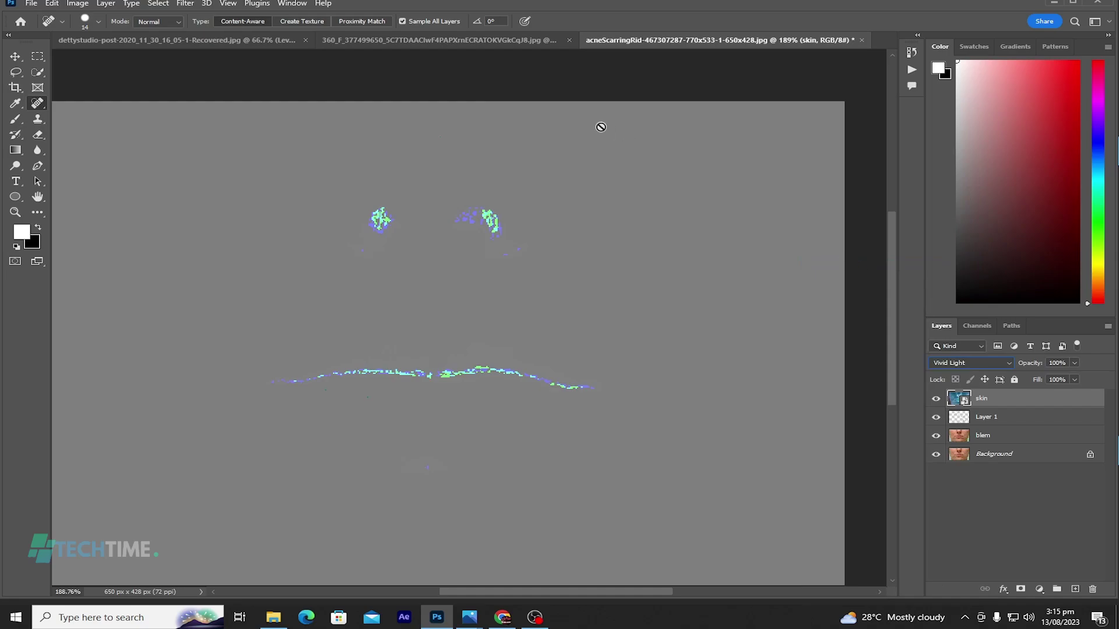
- Apply Filter > Other > High Pass with a 25-pixel radius to the skin layer
click(188, 4)
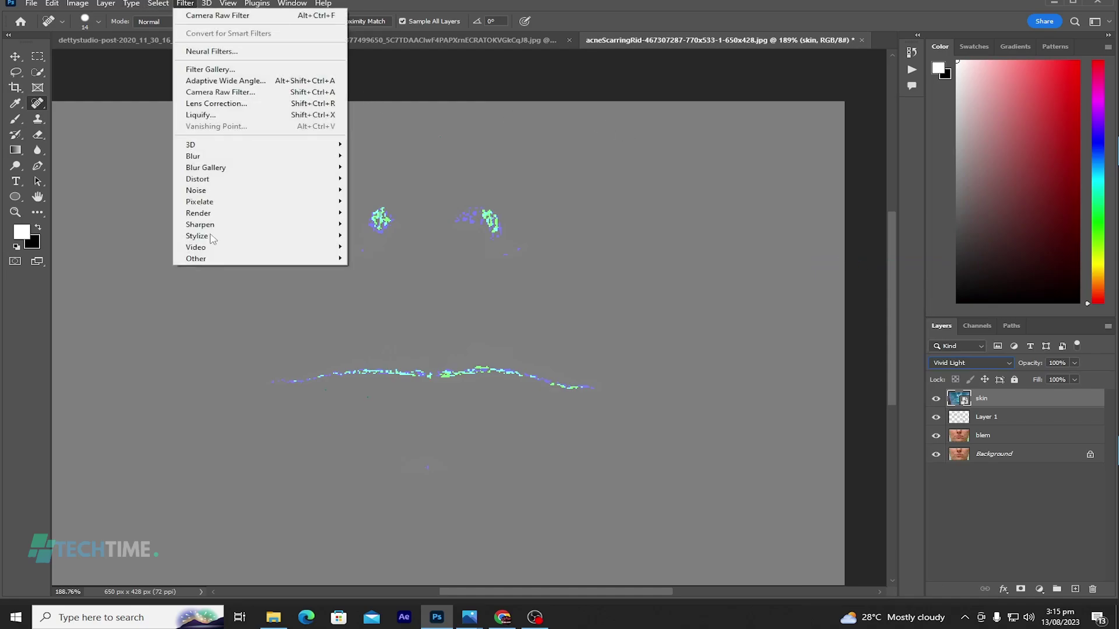
mouse_move(214, 260)
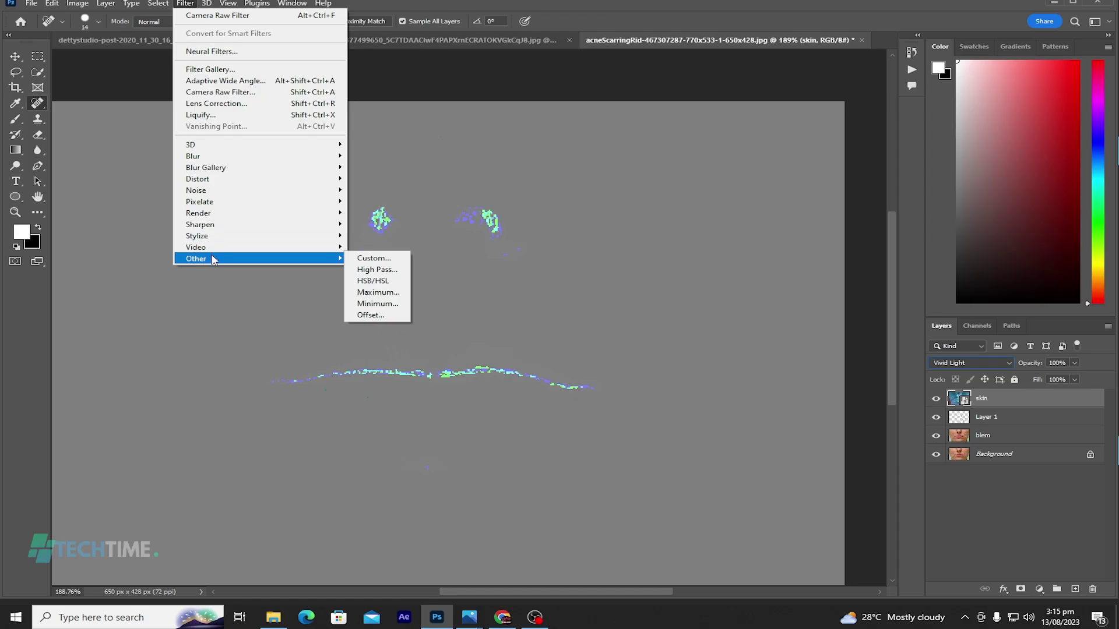
click(375, 270)
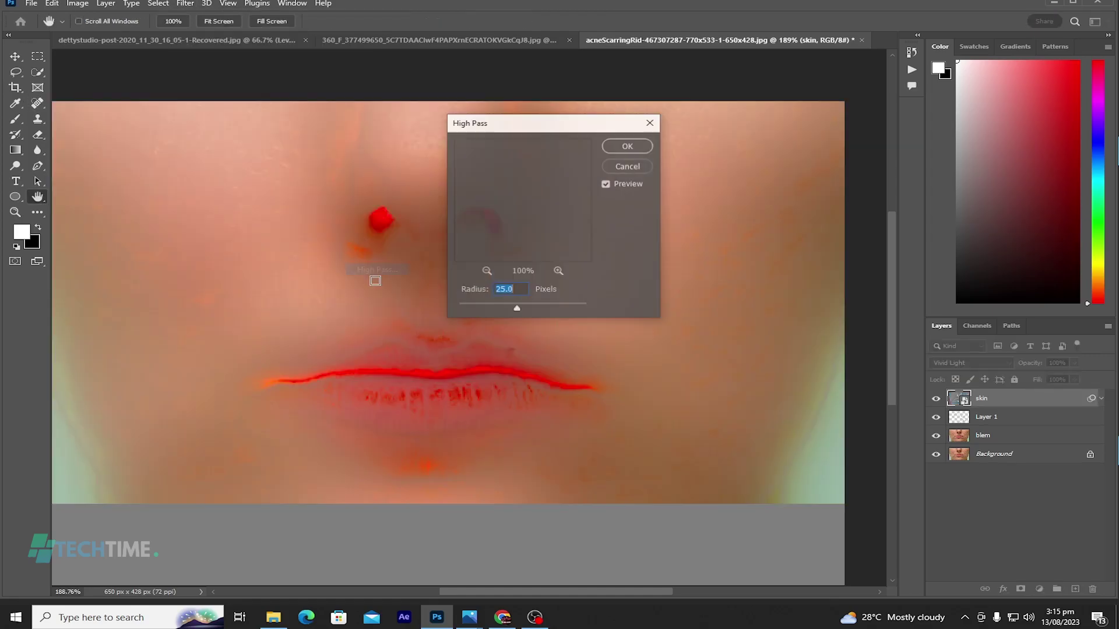
drag(517, 310, 512, 314)
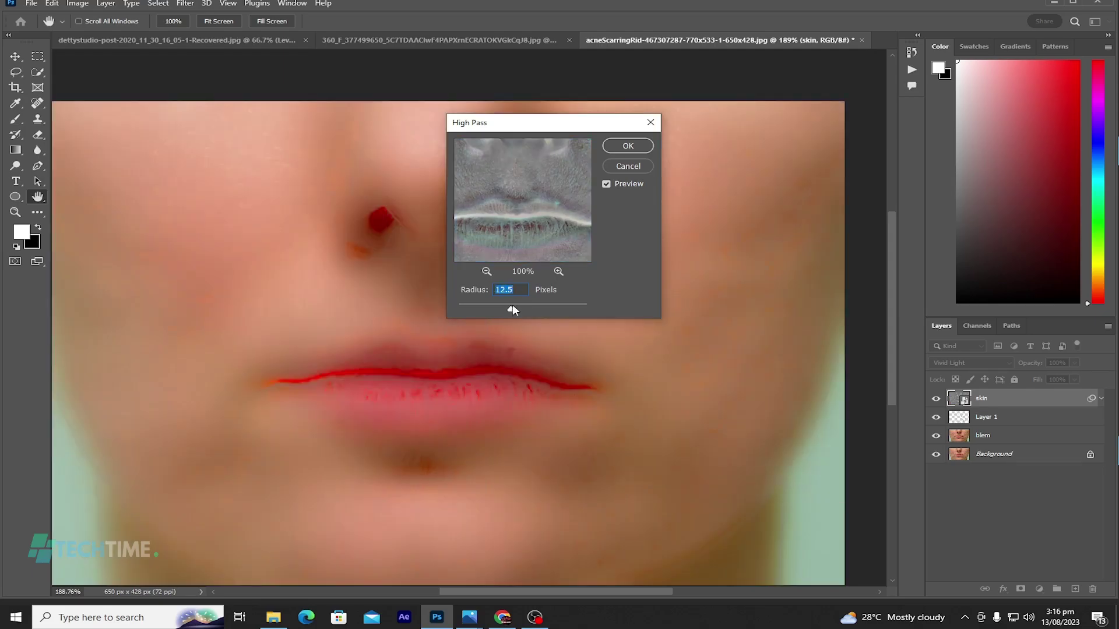
click(515, 291)
key(BackSpace)
key(BackSpace)
key(BackSpace)
text(2)
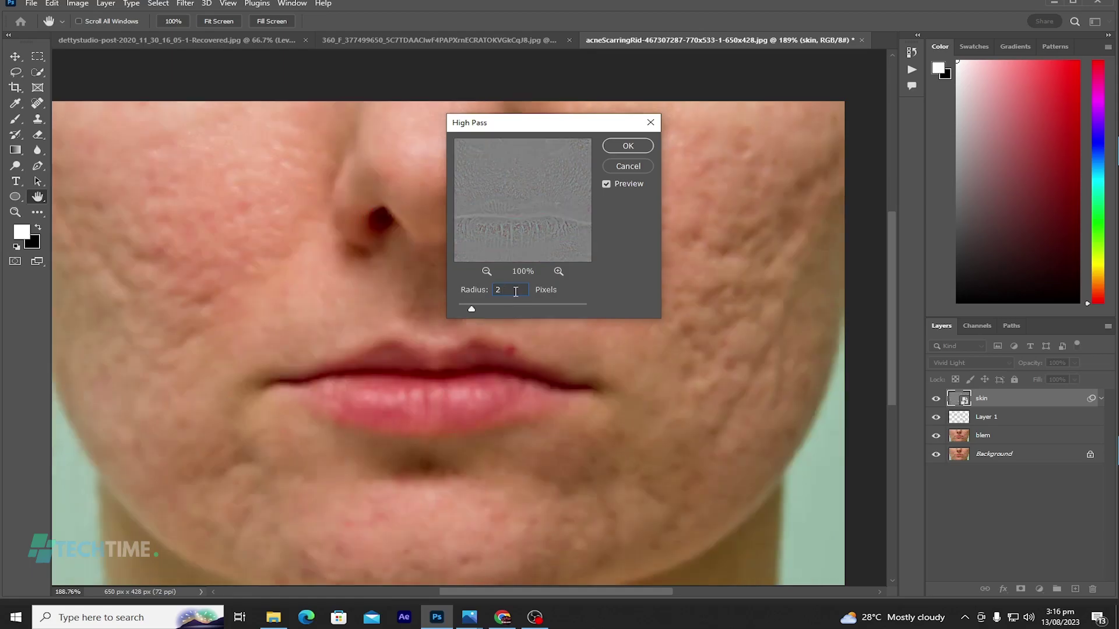
text(05)
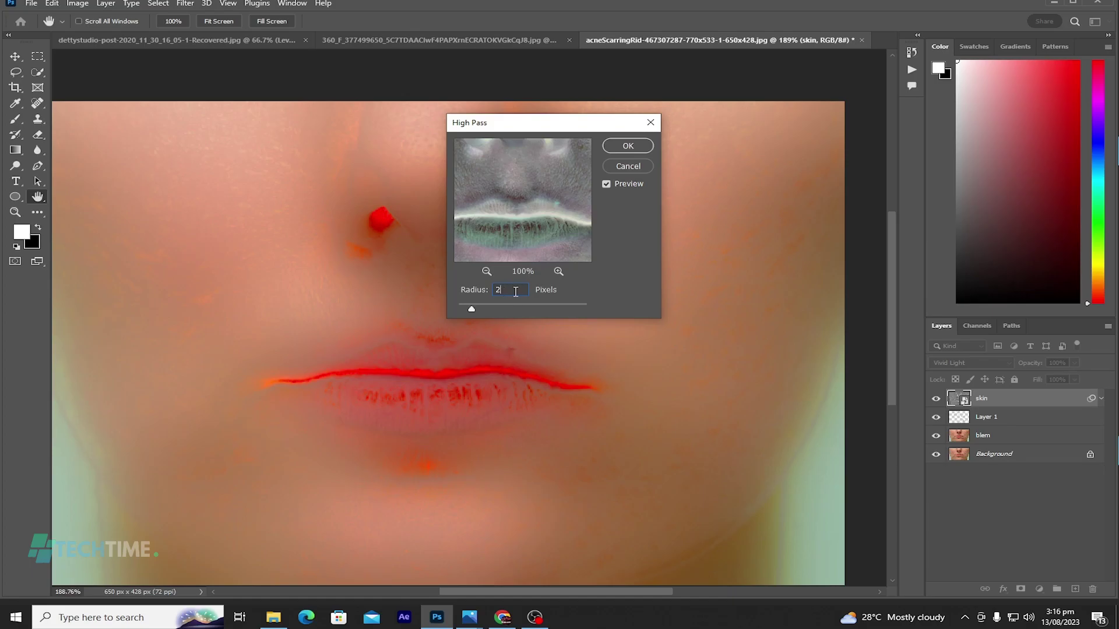
text(2)
key(BackSpace)
text(5)
click(627, 146)
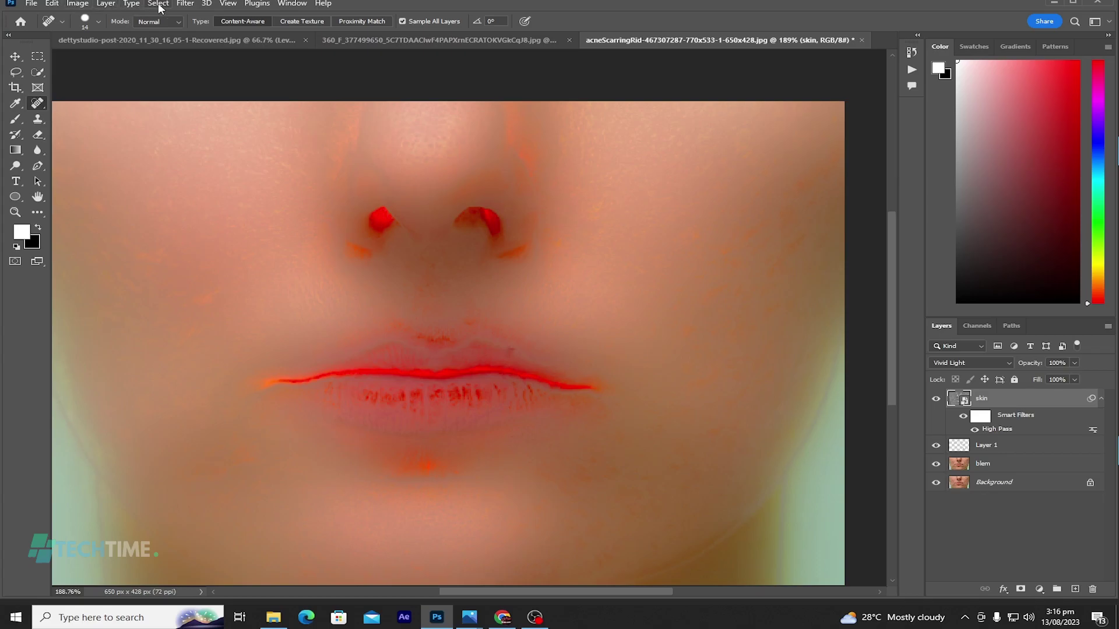
- Add a Gaussian Blur to the skin layer, tuning the radius to about 2 pixels
click(185, 4)
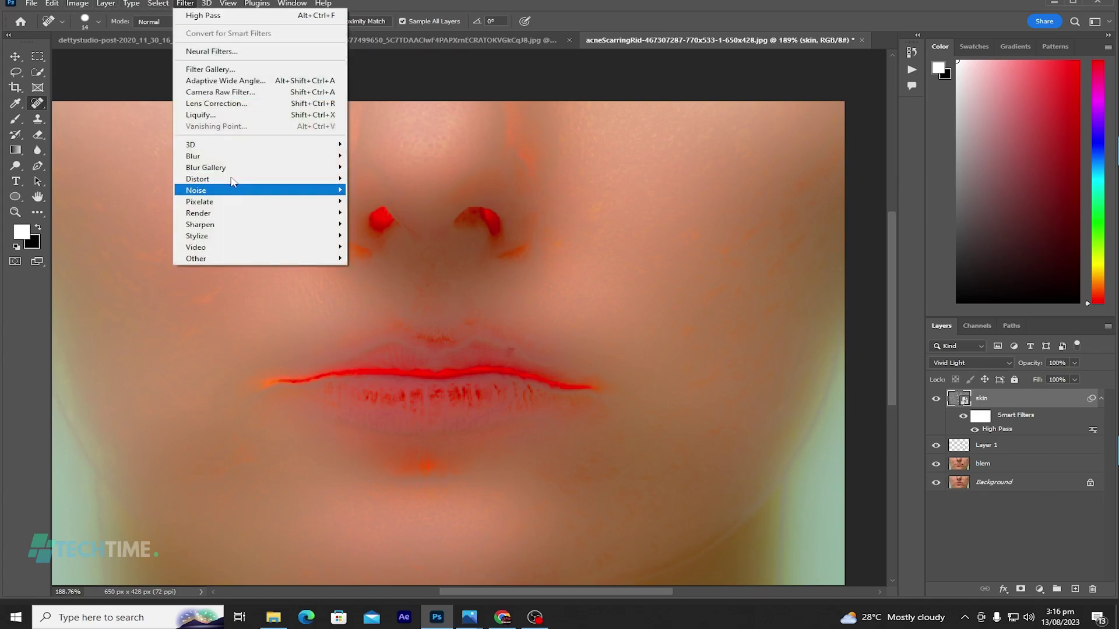
mouse_move(327, 156)
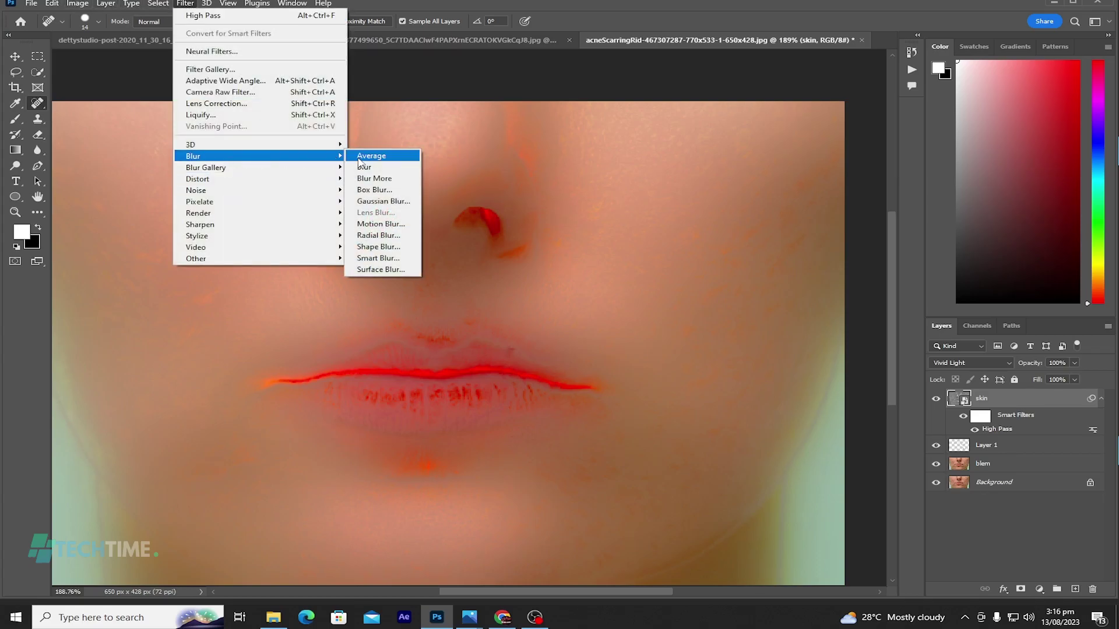
click(383, 201)
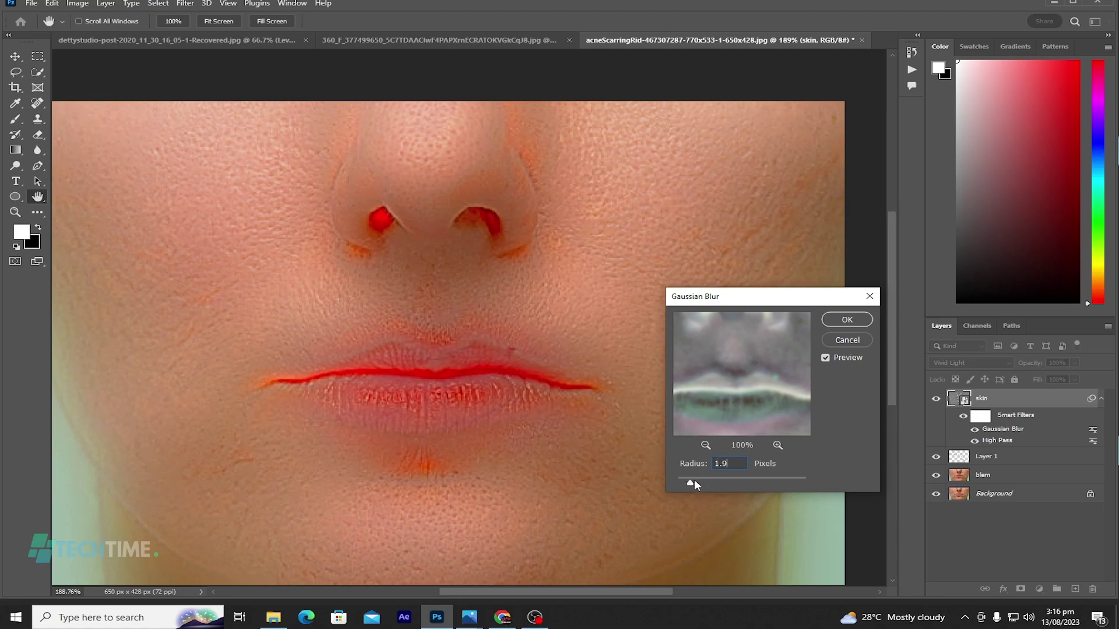
drag(694, 481, 696, 483)
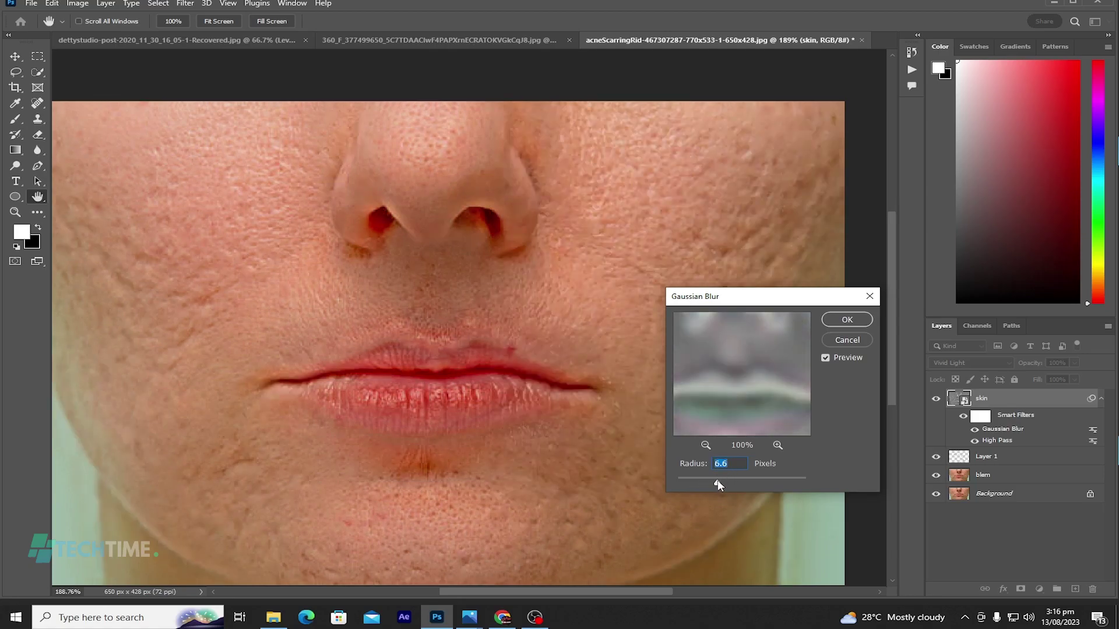
drag(718, 483, 692, 484)
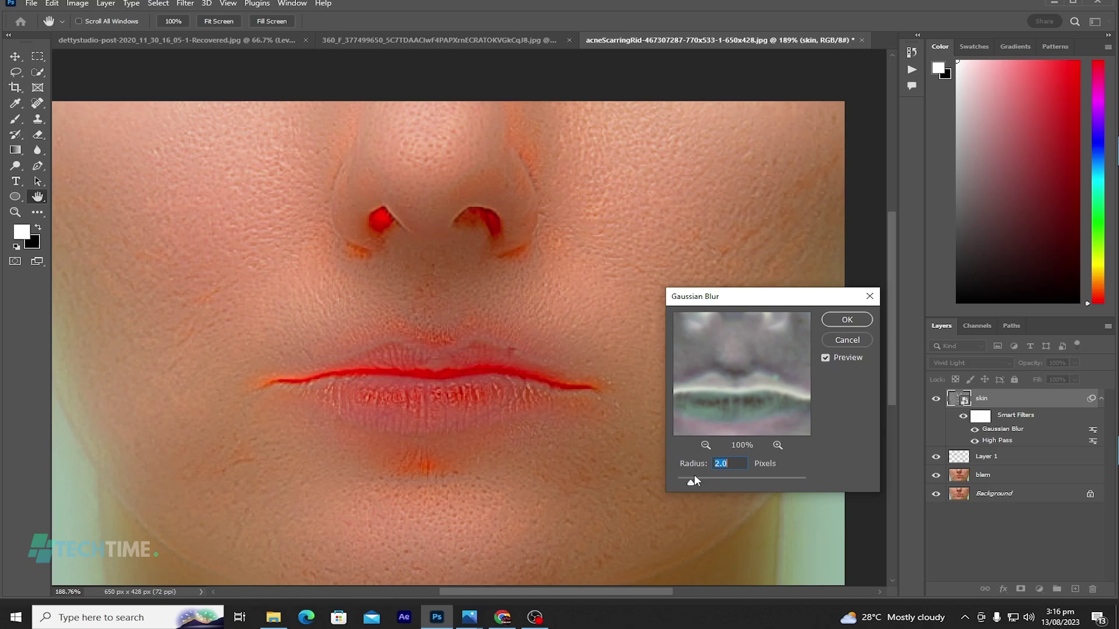
drag(692, 486, 686, 484)
- Confirm the blur and give the skin layer an inverted black layer mask
click(843, 320)
key(j)
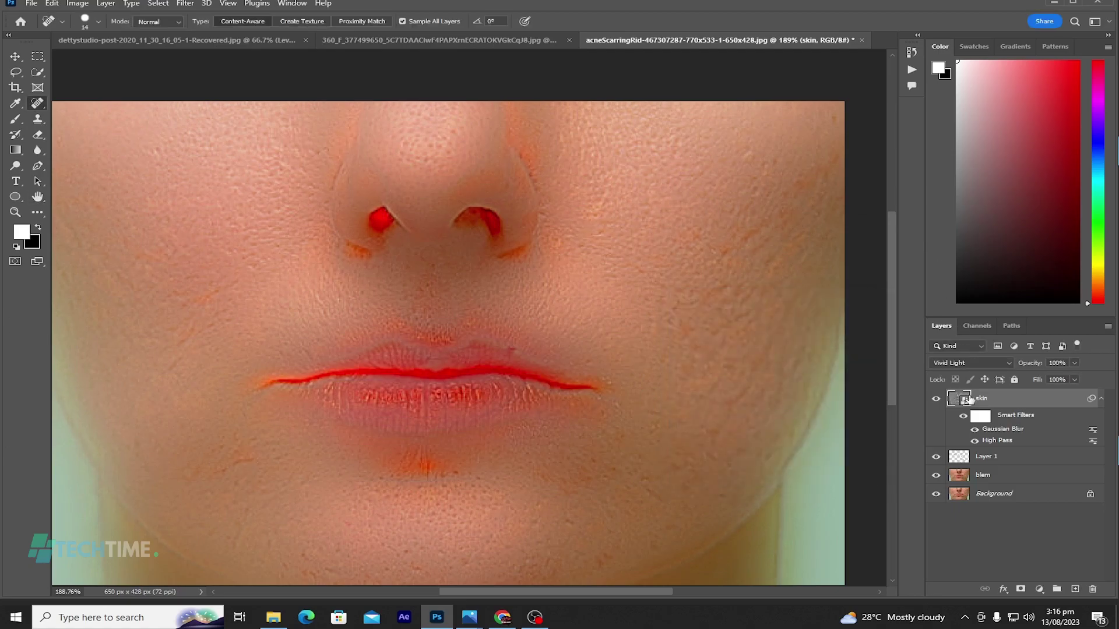
click(1021, 589)
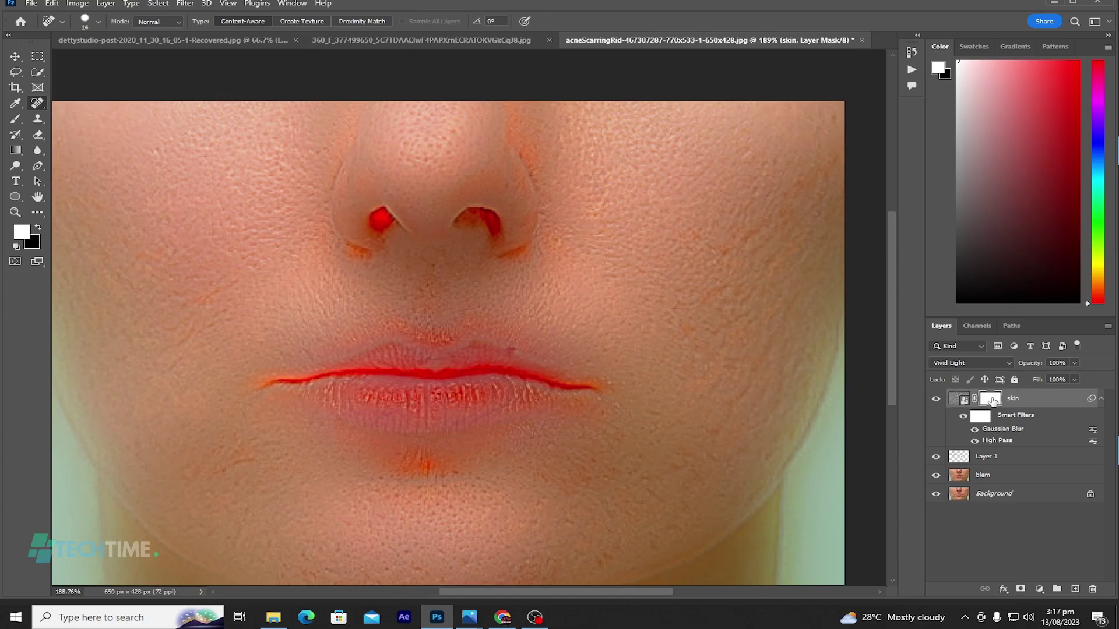
key(ctrl+i)
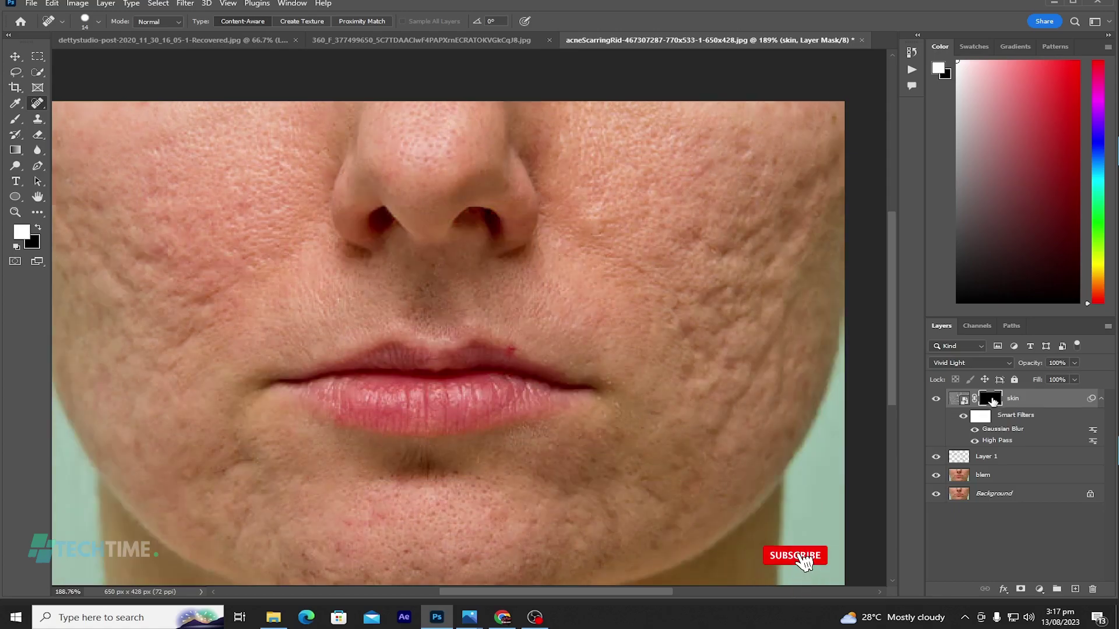
click(14, 121)
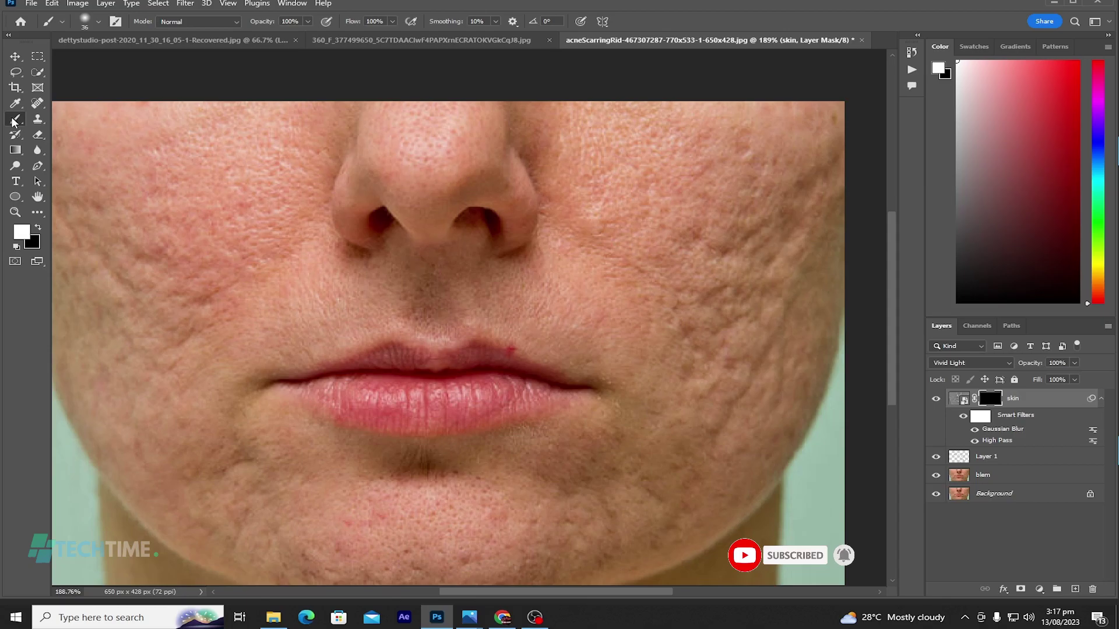
- Set the Brush Tool to 15% flow with a soft 0%-hardness tip
right_click(14, 121)
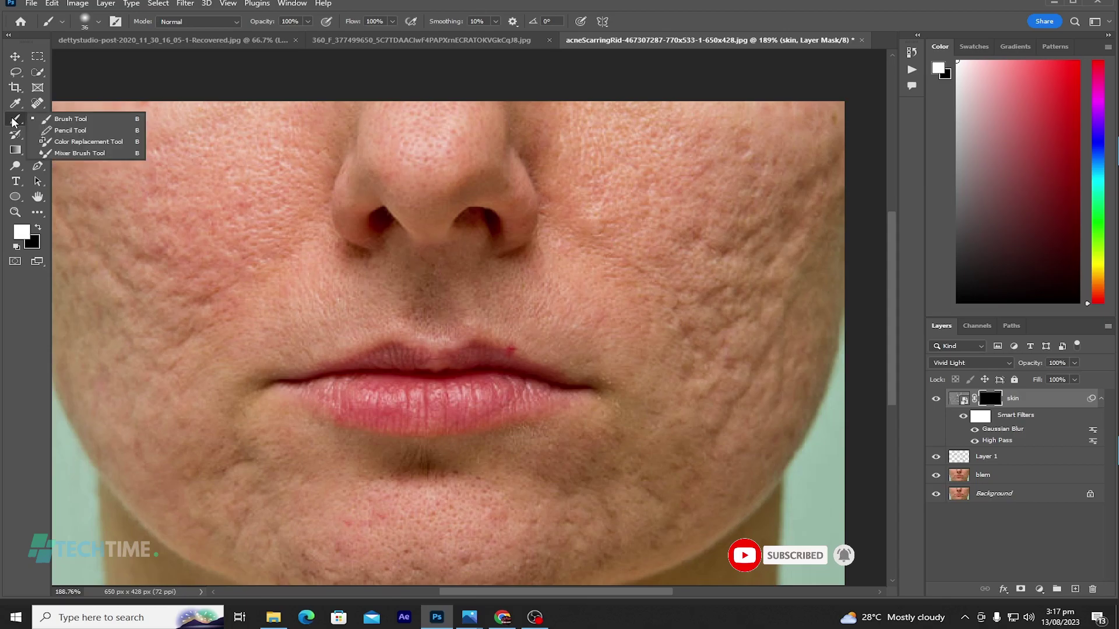
click(84, 117)
click(392, 22)
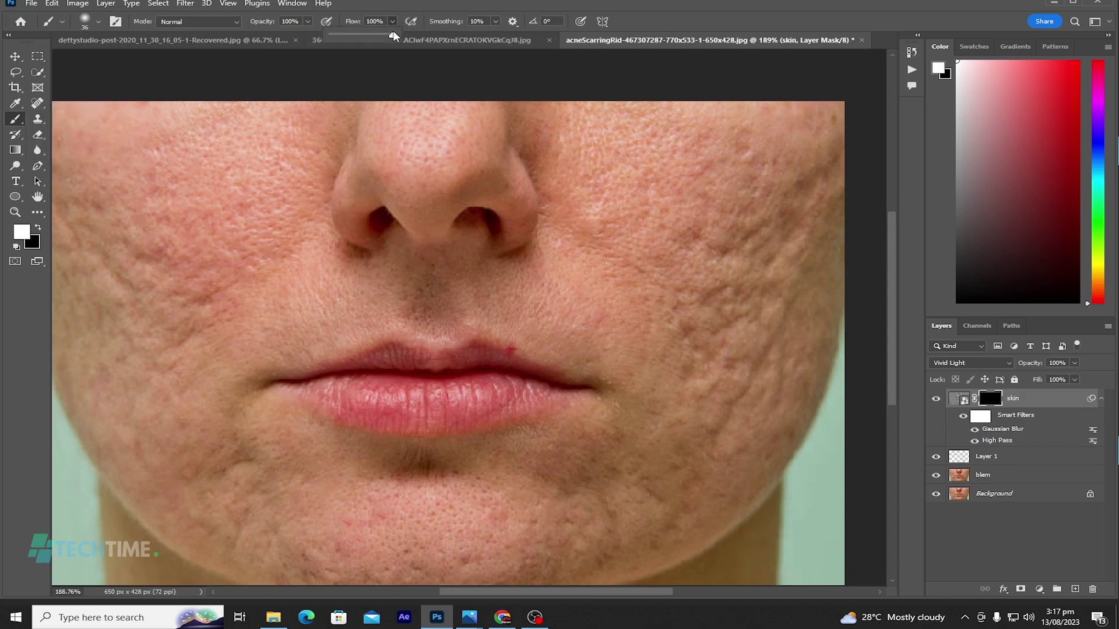
drag(393, 34, 351, 36)
click(102, 23)
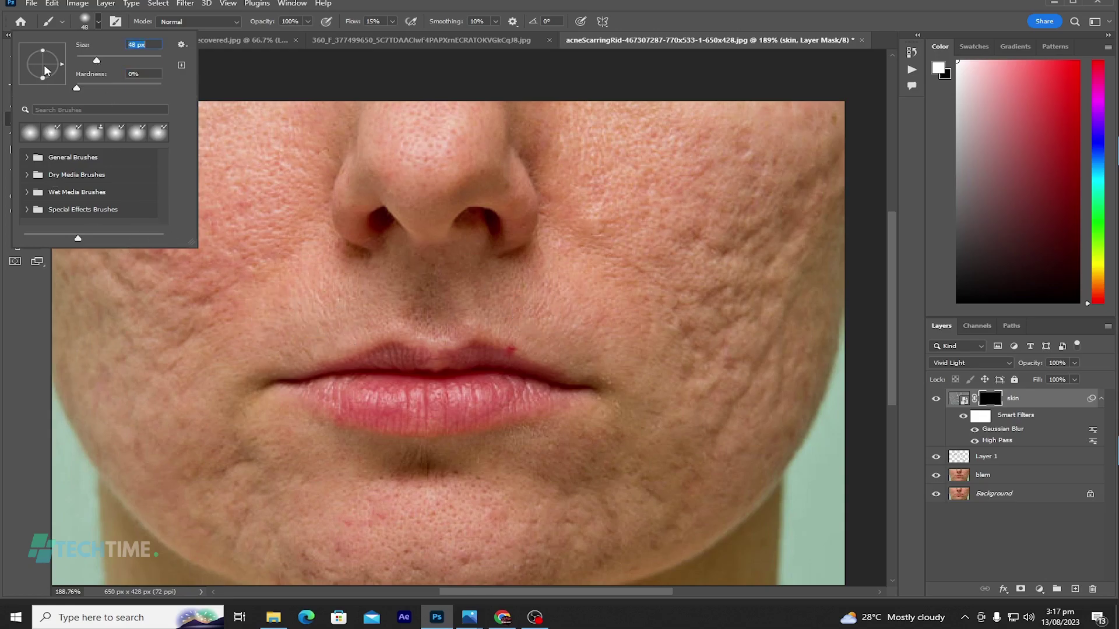
- With a 70 px brush, paint white on the skin mask over both cheeks and beside the nostril
drag(105, 64, 107, 64)
click(773, 164)
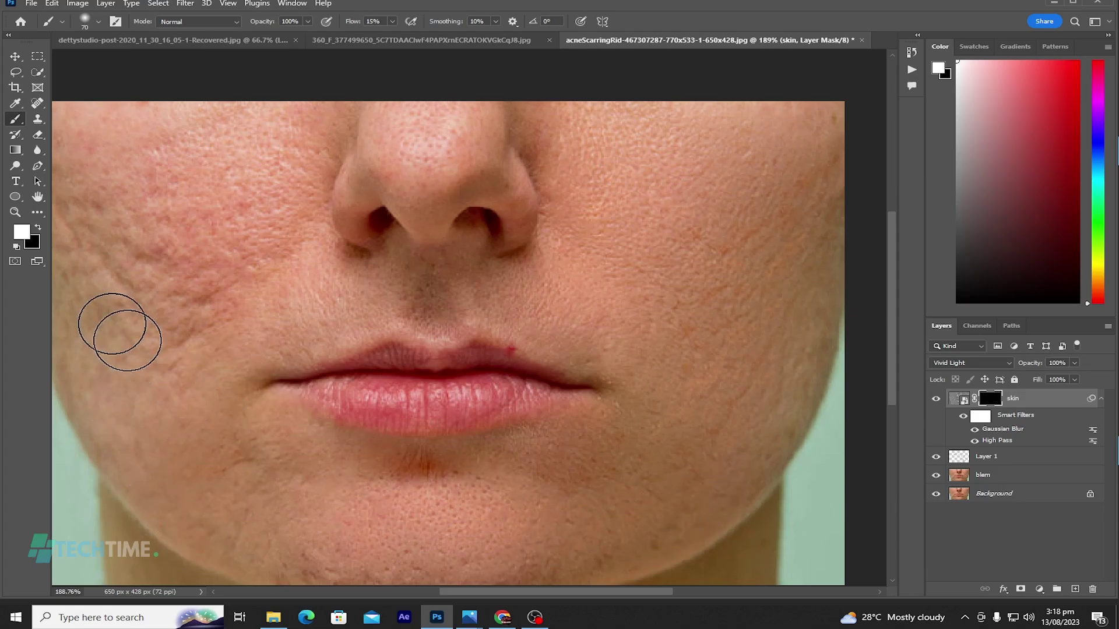
mouse_move(233, 227)
mouse_down()
mouse_move(265, 256)
mouse_move(203, 244)
mouse_move(117, 202)
mouse_move(94, 327)
mouse_move(148, 236)
mouse_move(207, 282)
mouse_move(220, 411)
mouse_up()
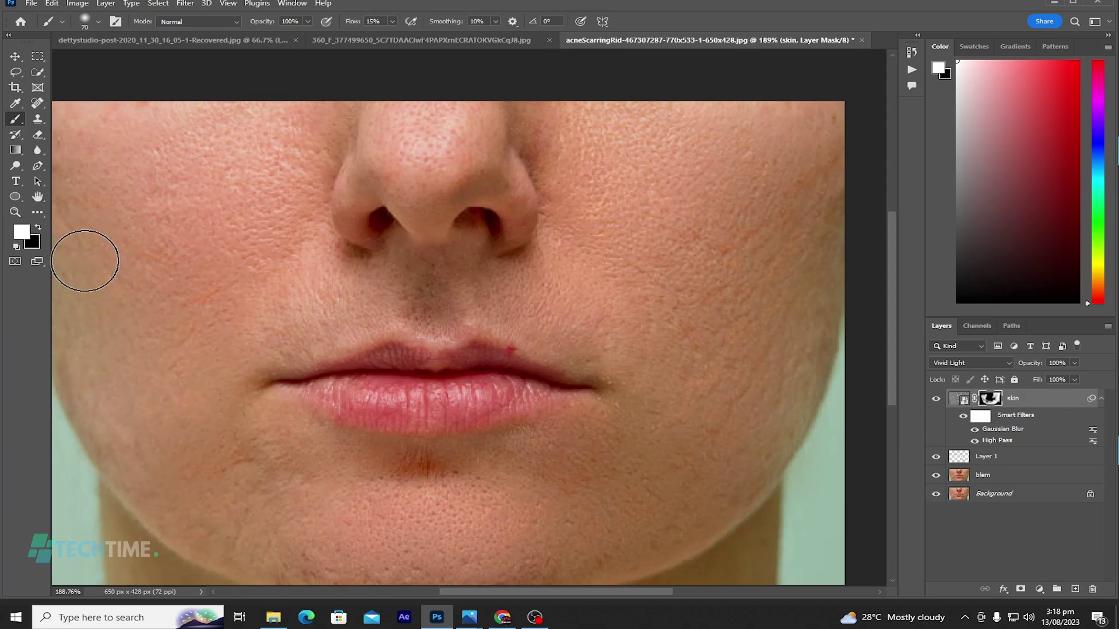
scroll(490, 554, down, 2)
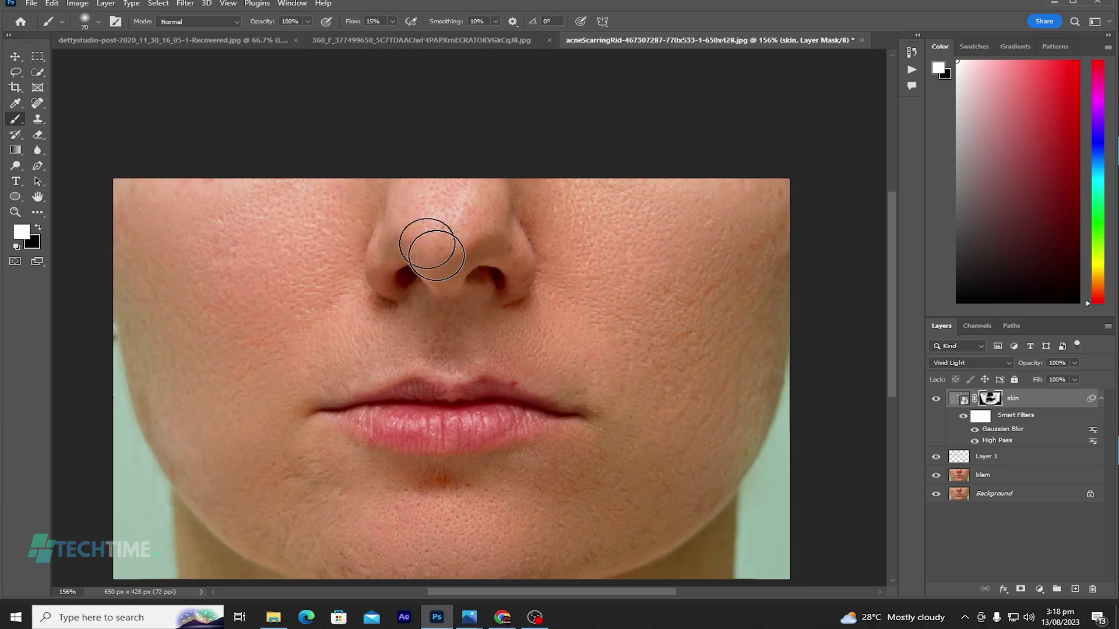
click(516, 224)
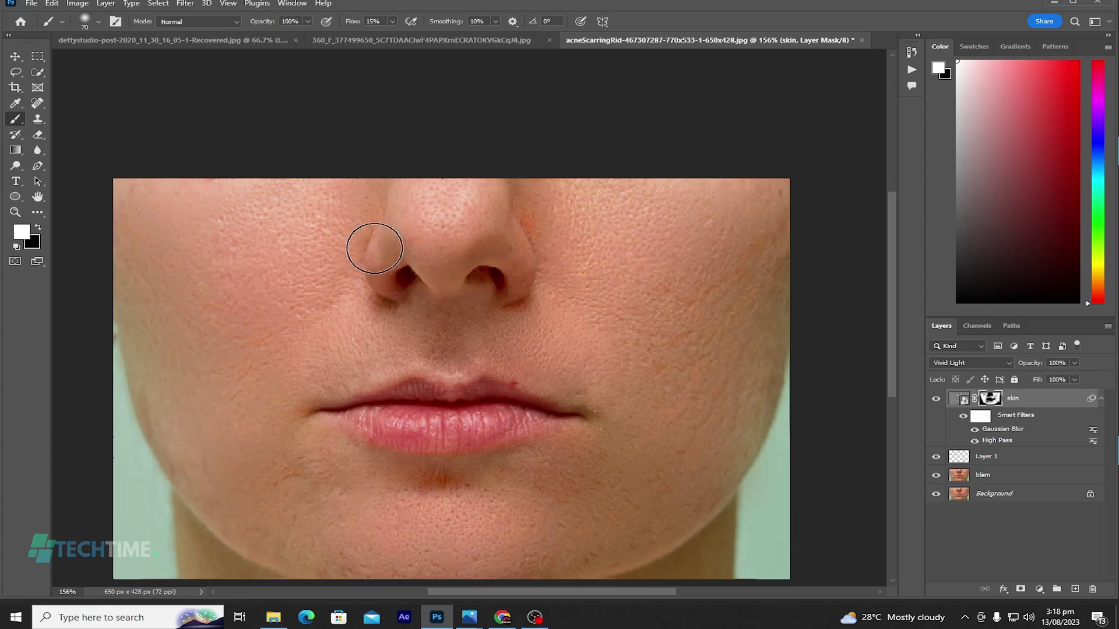
click(405, 278)
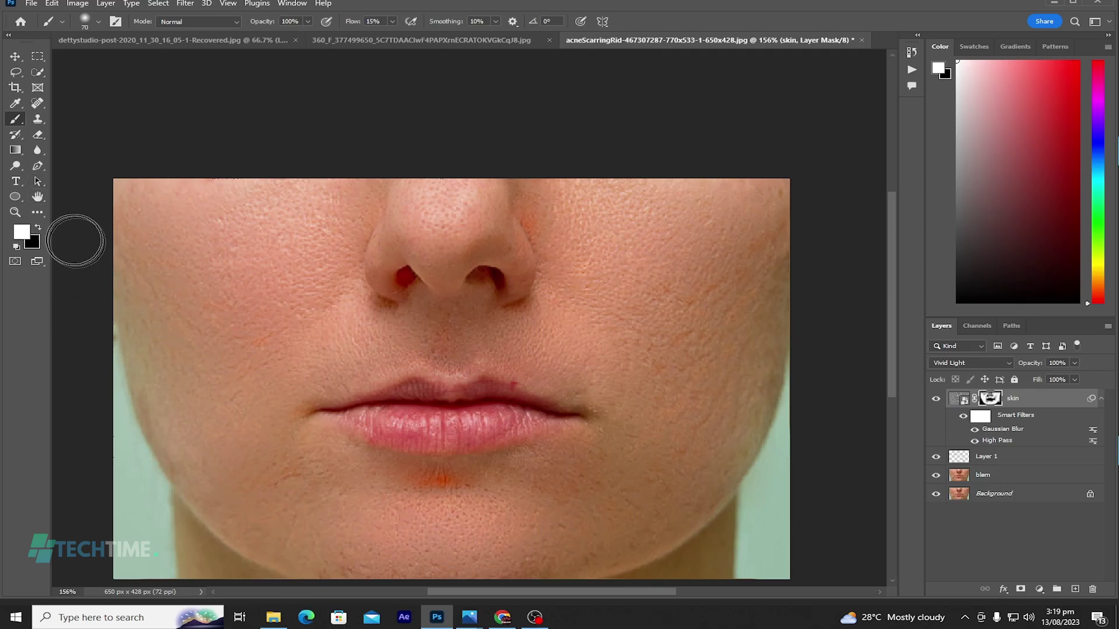
- Paint black on the skin mask to remove smoothing from the orange spot below the lip
click(37, 227)
click(97, 22)
click(433, 510)
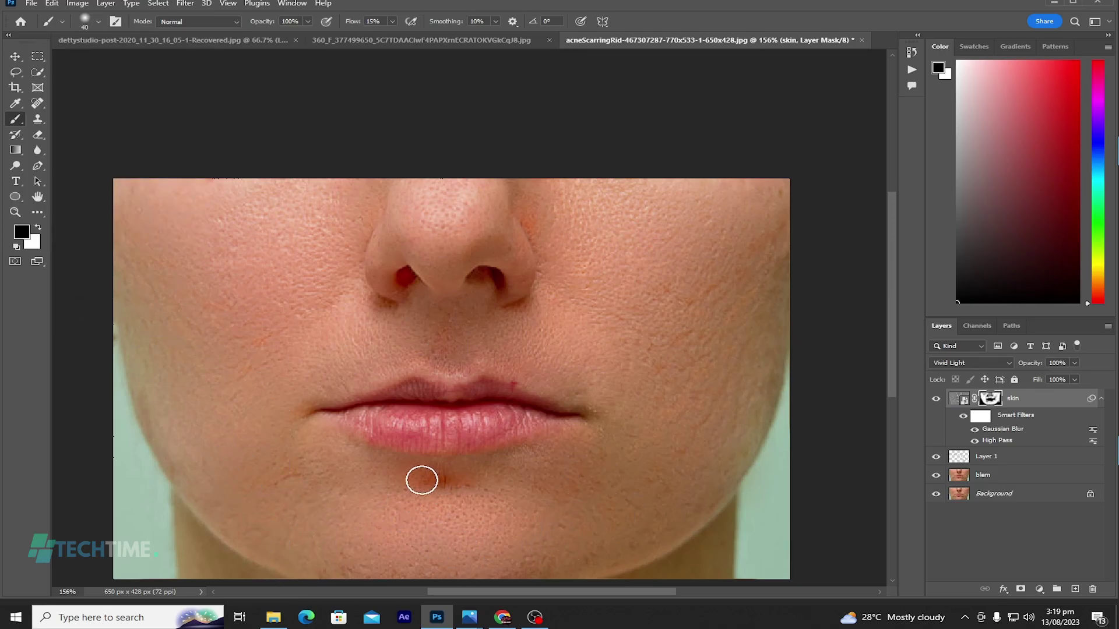
click(431, 474)
- Enlarge the brush to 84 px and switch the painting colour back to white
click(97, 22)
drag(116, 54, 126, 55)
key(Return)
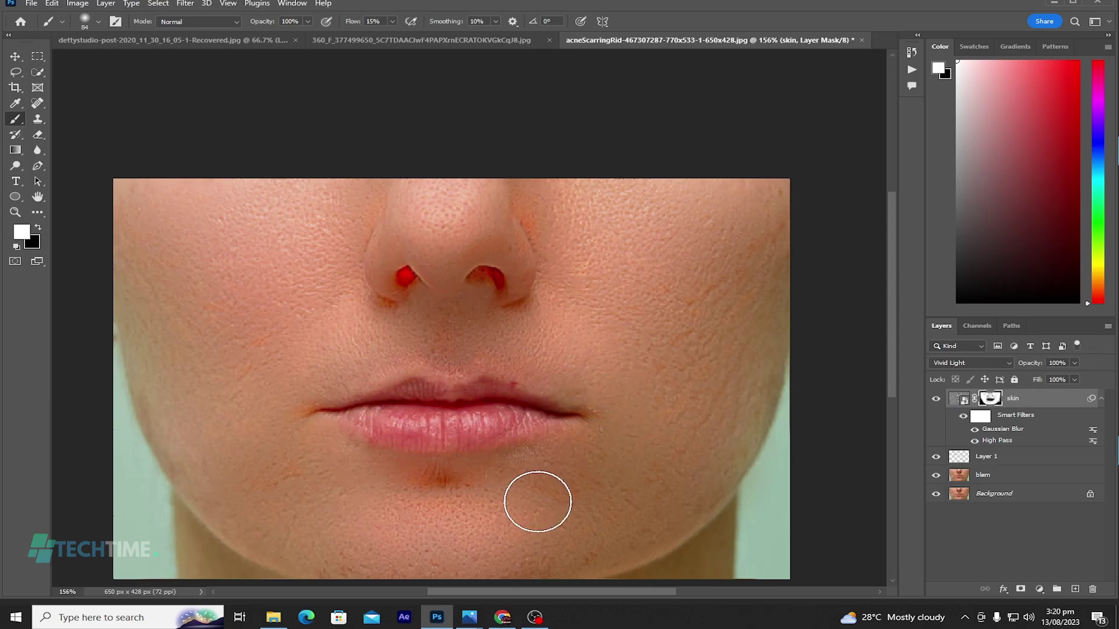
scroll(408, 324, down, 2)
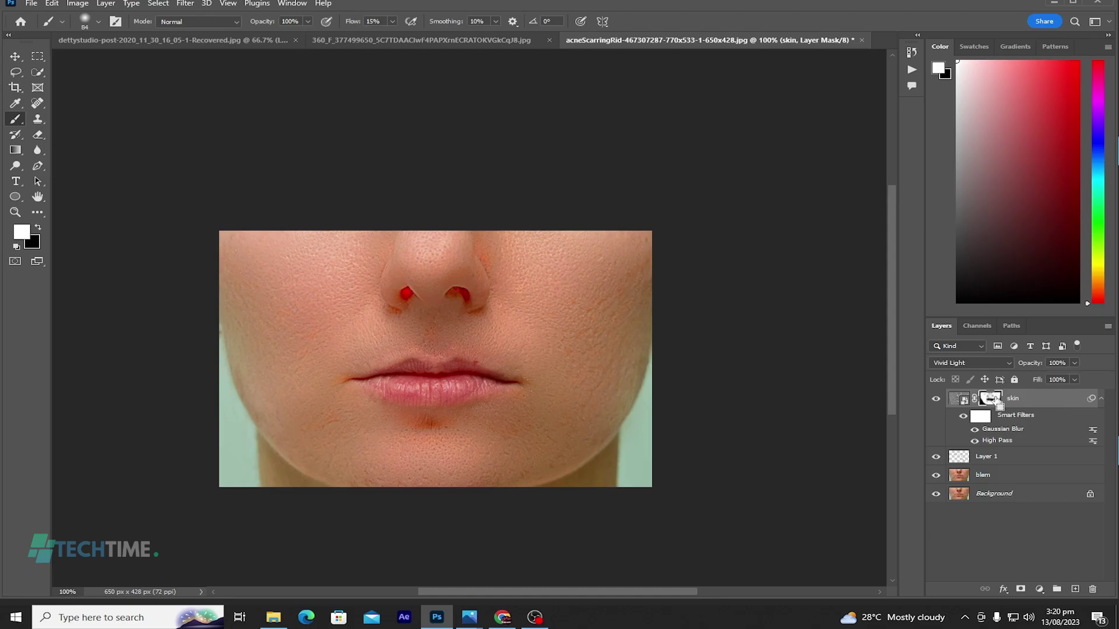
- Stamp all visible layers into a new top layer named 'final' and convert it to a Smart Object
key(ctrl+shift+alt+e)
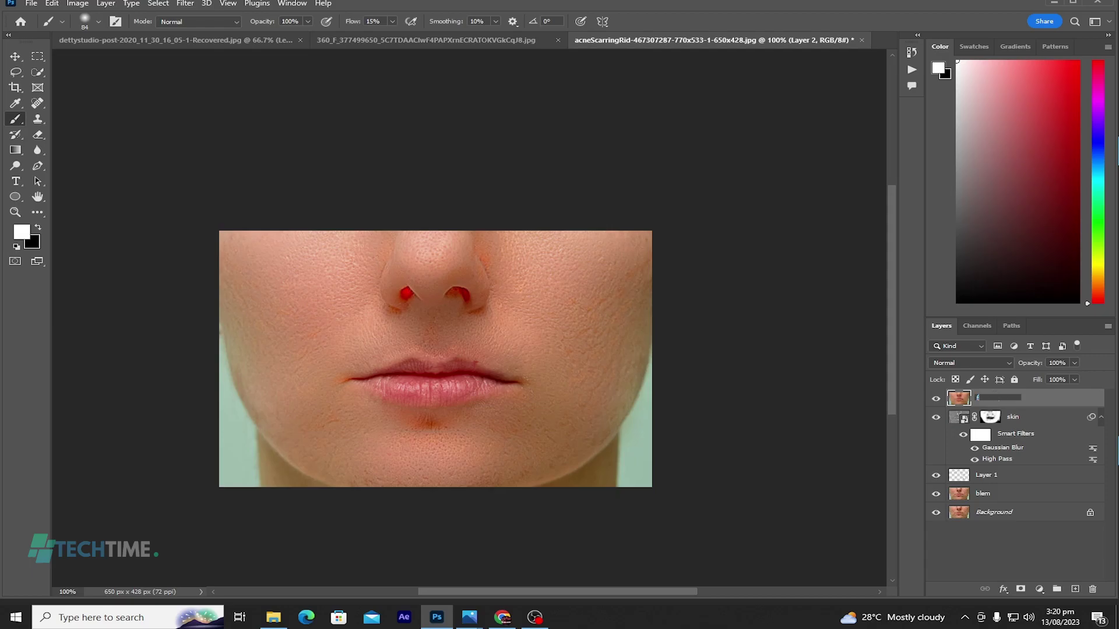
key(Return)
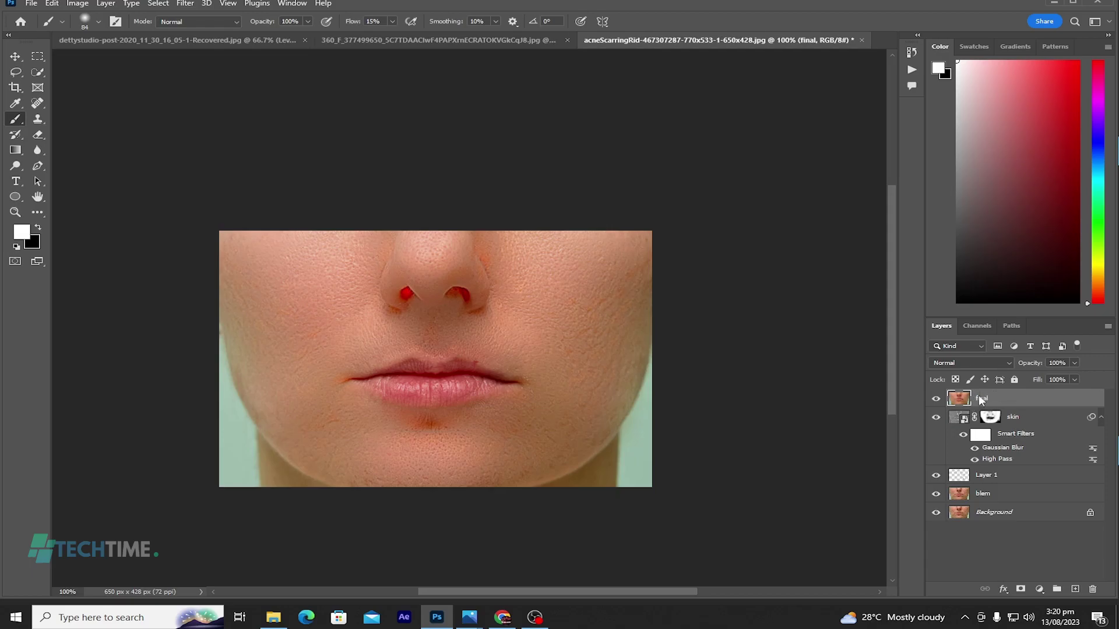
right_click(981, 399)
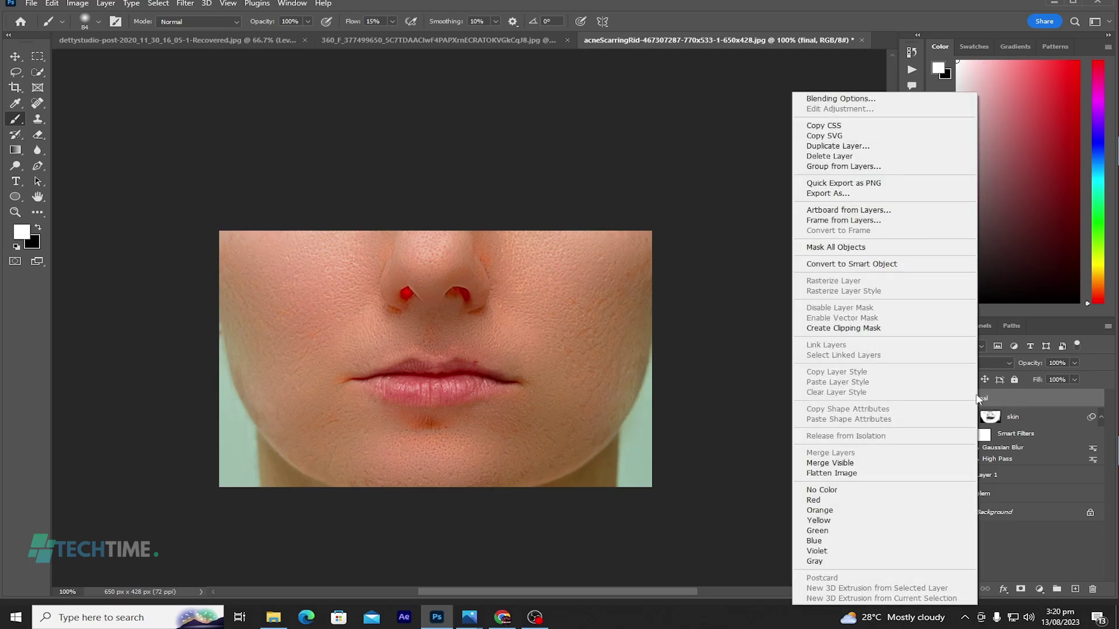
click(842, 265)
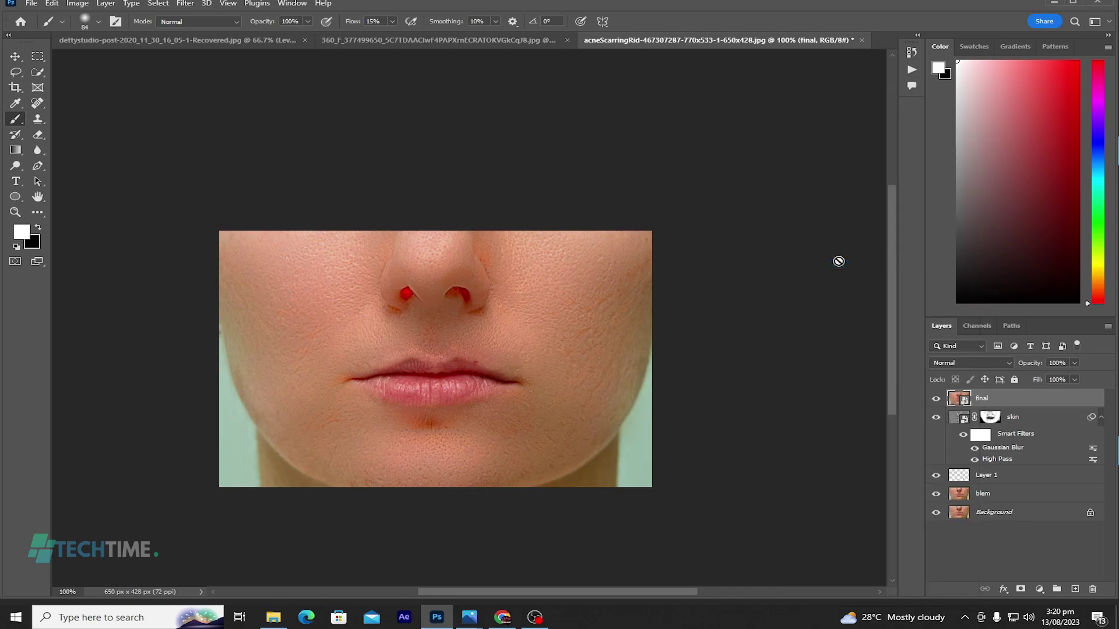
- Open the Camera Raw Filter on final and set Contrast +14, Blacks -9, Texture -40, Clarity +10
click(182, 4)
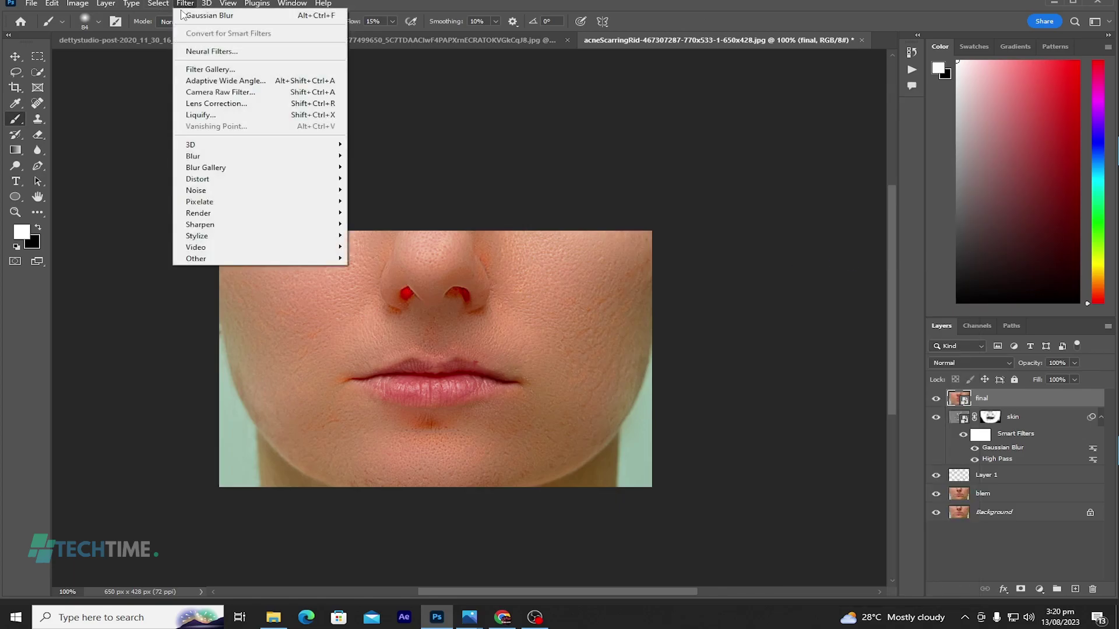
click(218, 92)
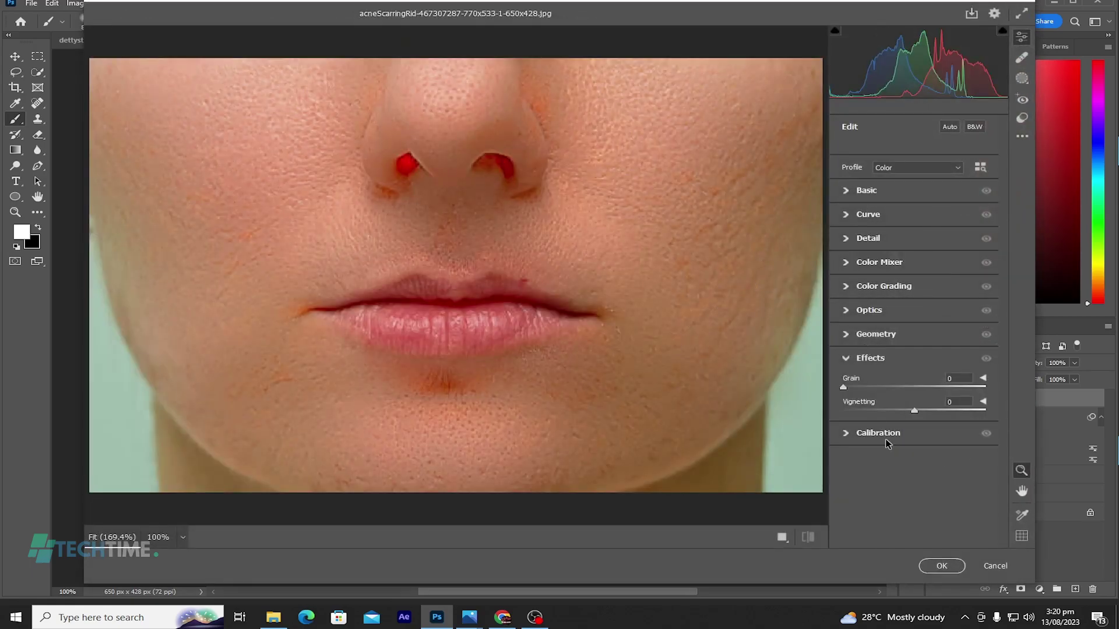
click(845, 193)
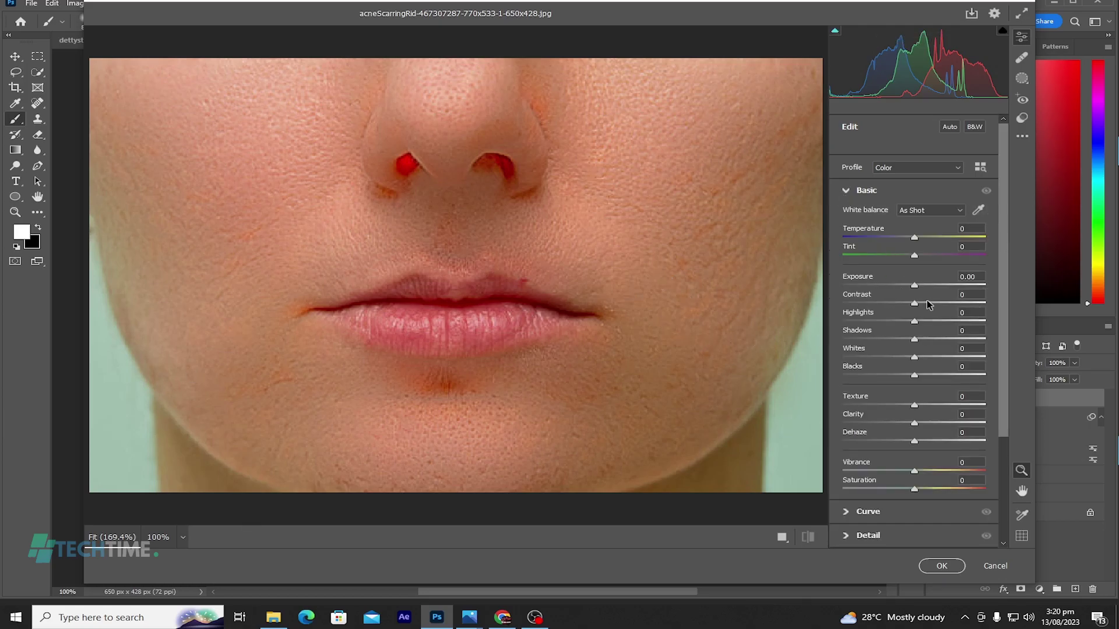
drag(921, 303, 924, 303)
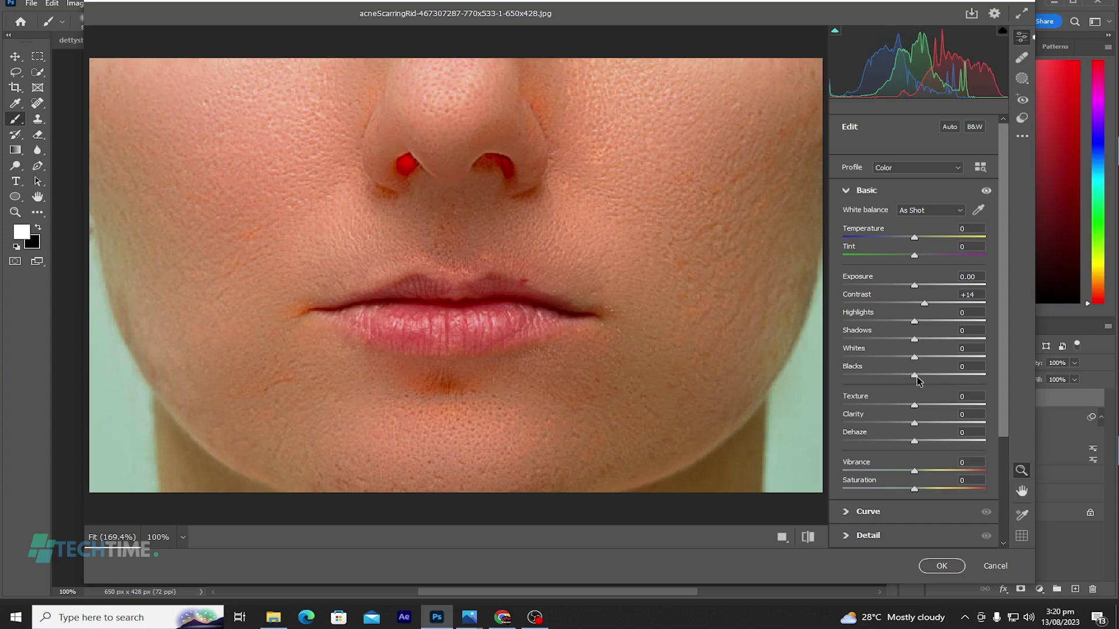
drag(913, 375, 884, 408)
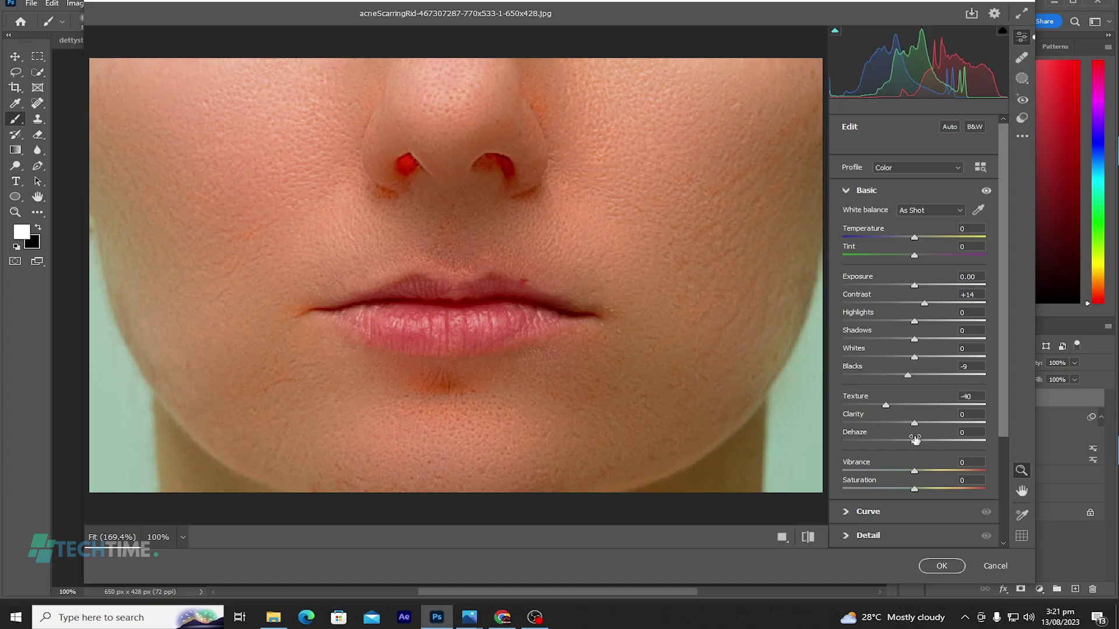
drag(914, 422, 922, 423)
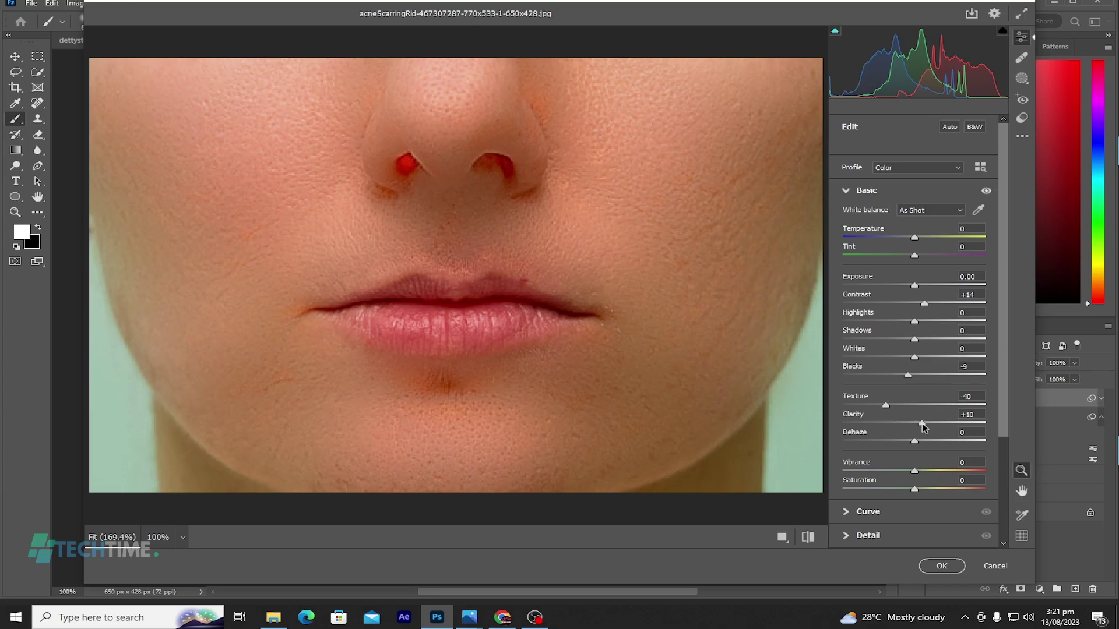
scroll(919, 464, down, 3)
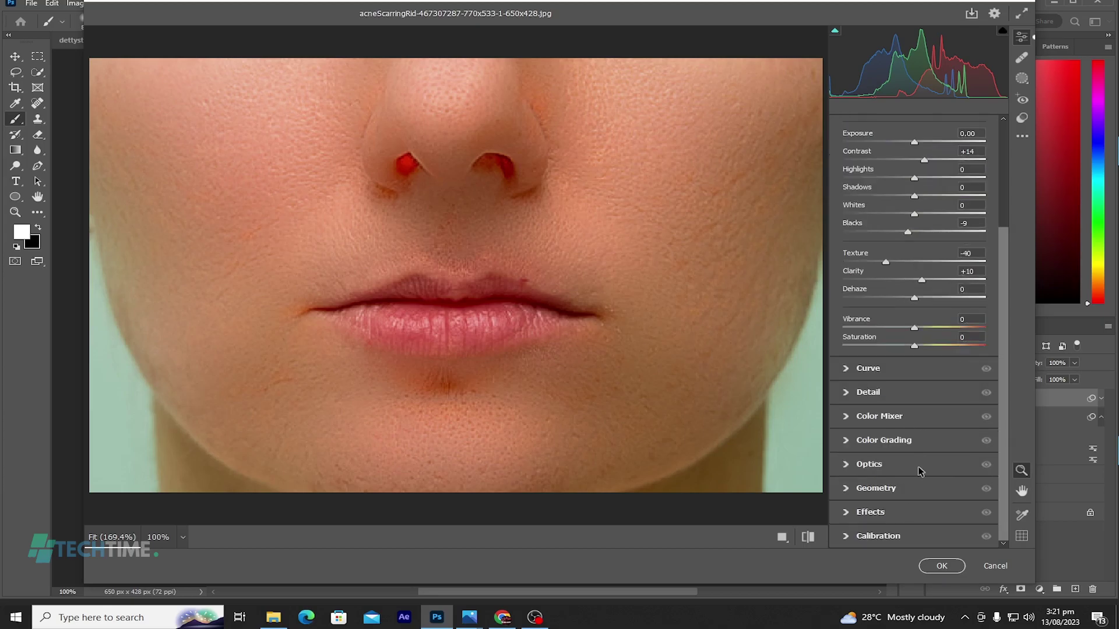
- In Camera Raw's Detail panel, set Sharpening 39, Noise Reduction 12 and Color Noise Reduction 5
click(846, 392)
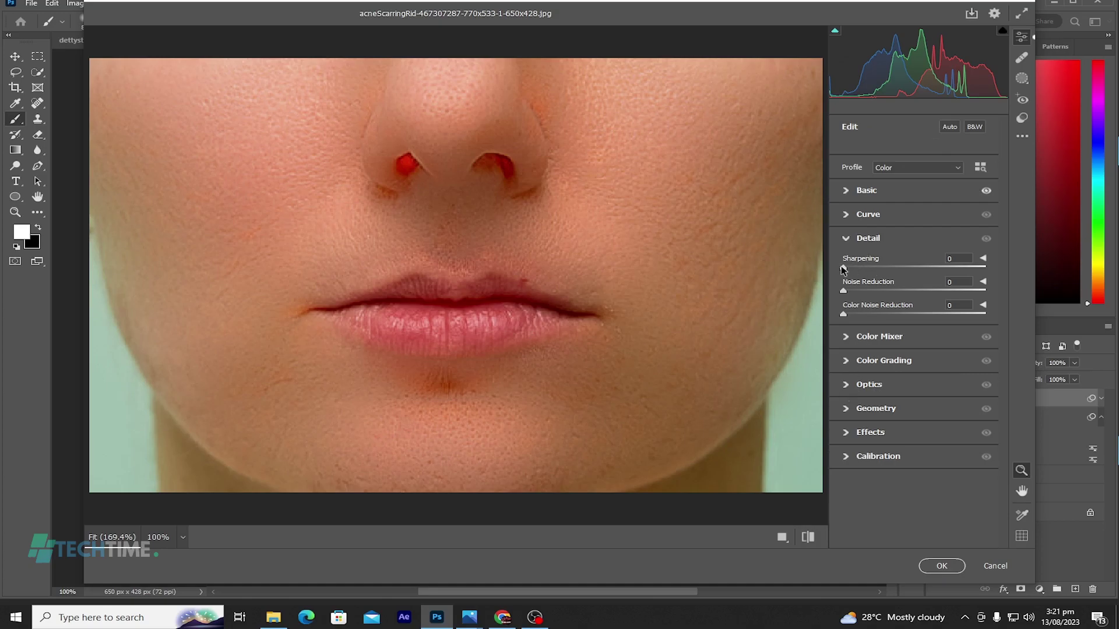
drag(844, 267, 881, 267)
drag(843, 291, 860, 294)
drag(844, 314, 853, 316)
drag(853, 315, 850, 316)
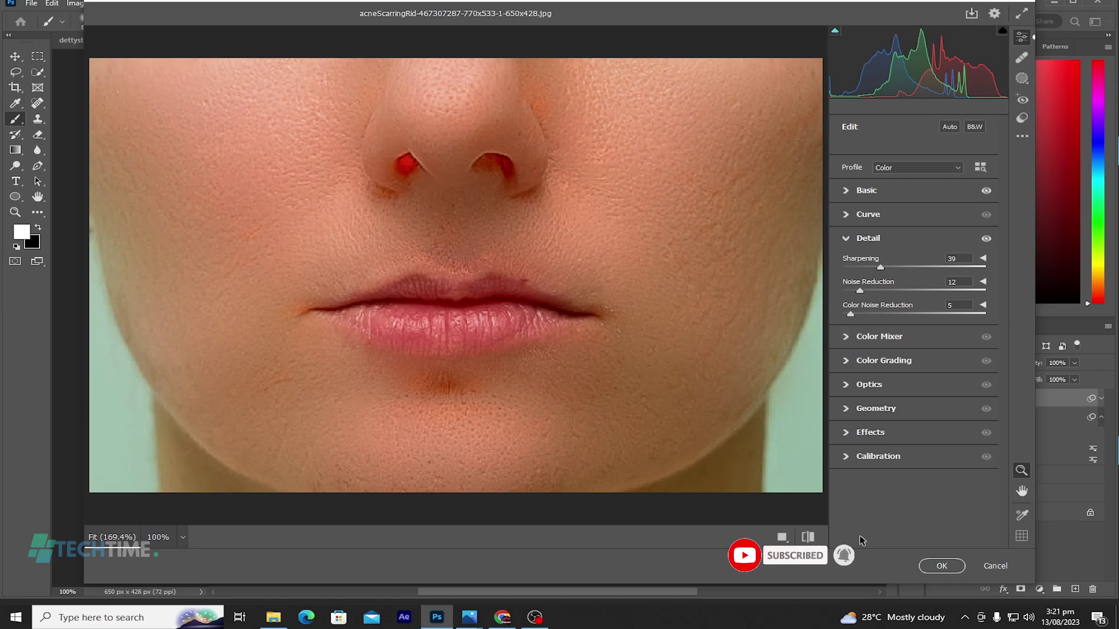
- Add Grain 5 under Effects and apply the Camera Raw filter to the final layer
click(851, 432)
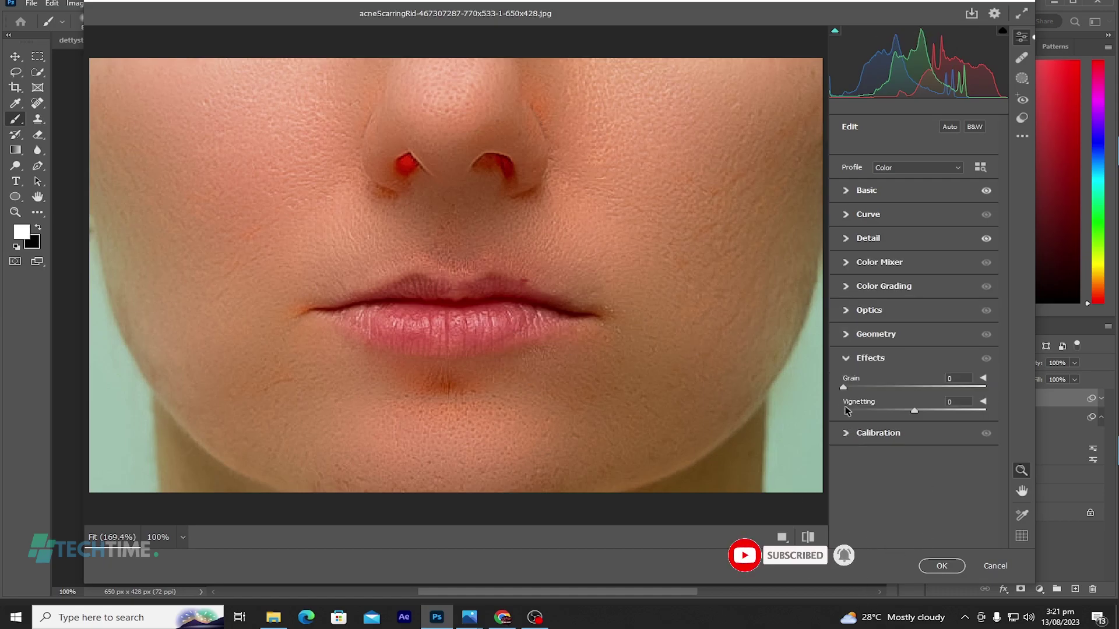
drag(844, 386, 852, 391)
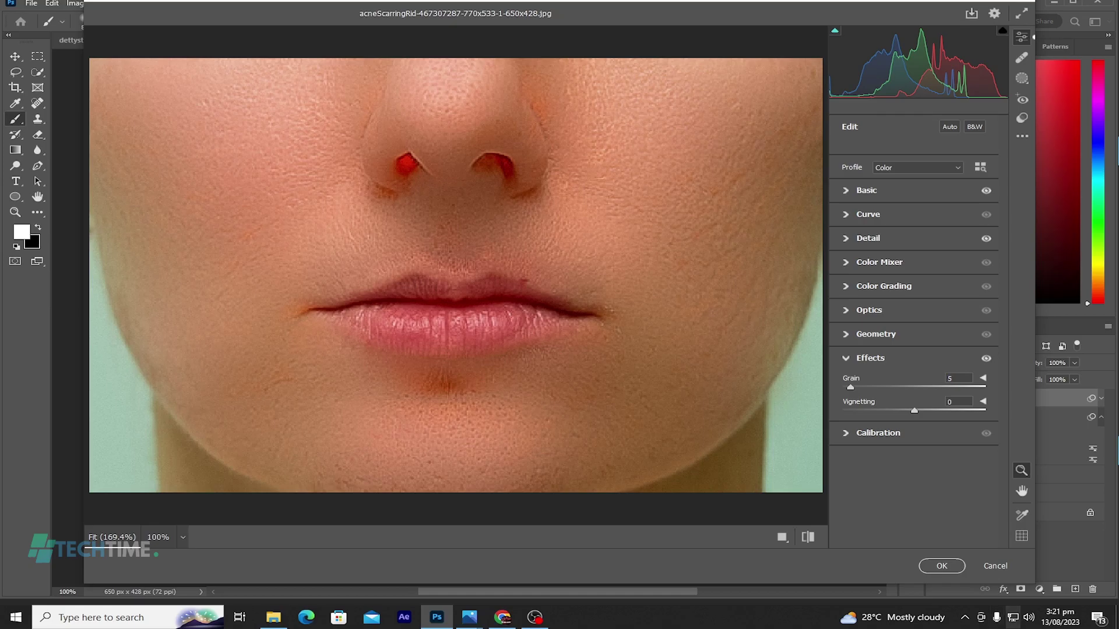
click(941, 567)
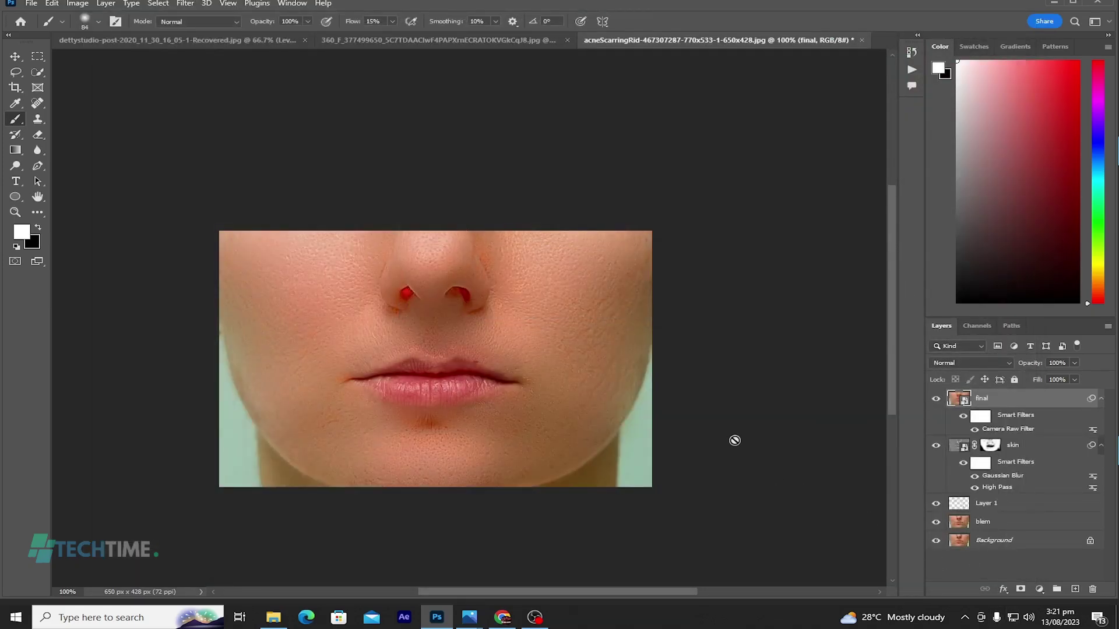
- Select the layers from final down to blem and merge them into one final layer
scroll(482, 338, down, 2)
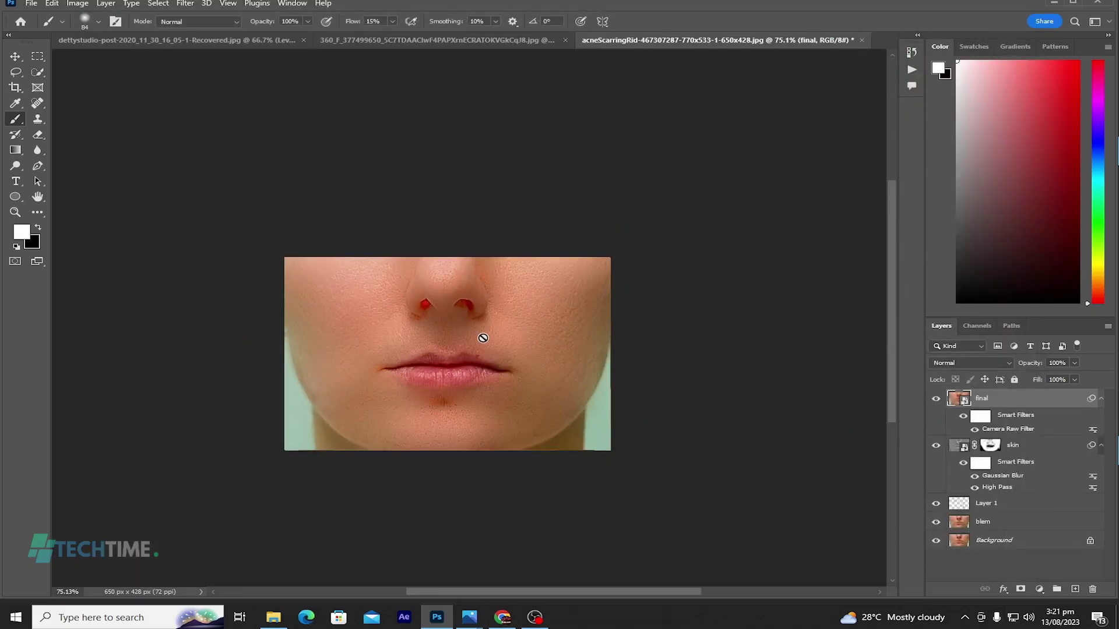
scroll(483, 338, up, 2)
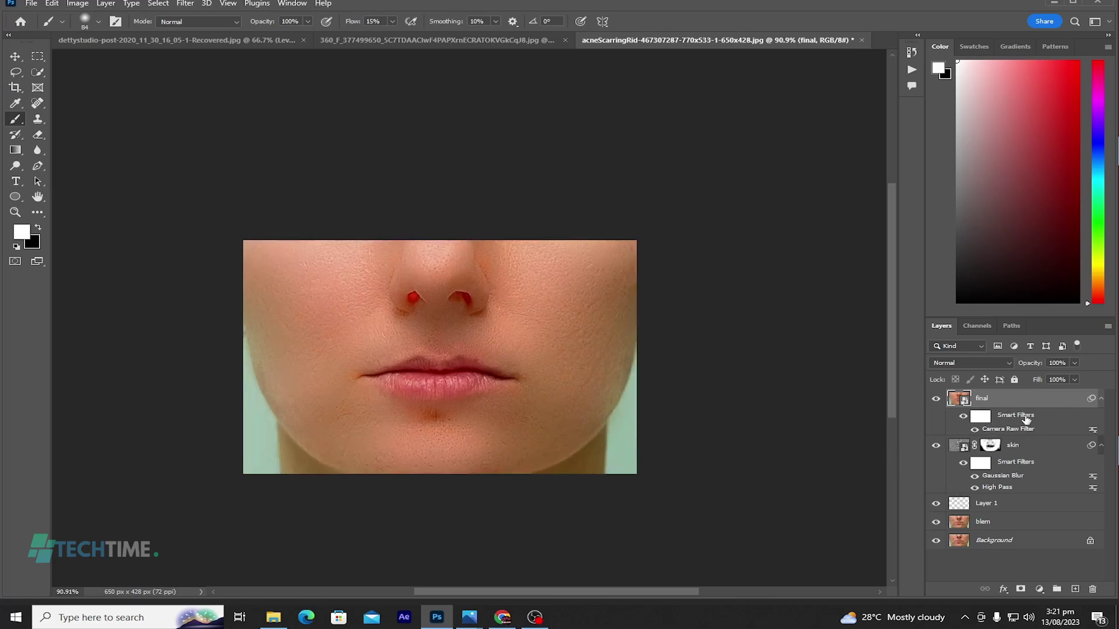
click(1018, 445)
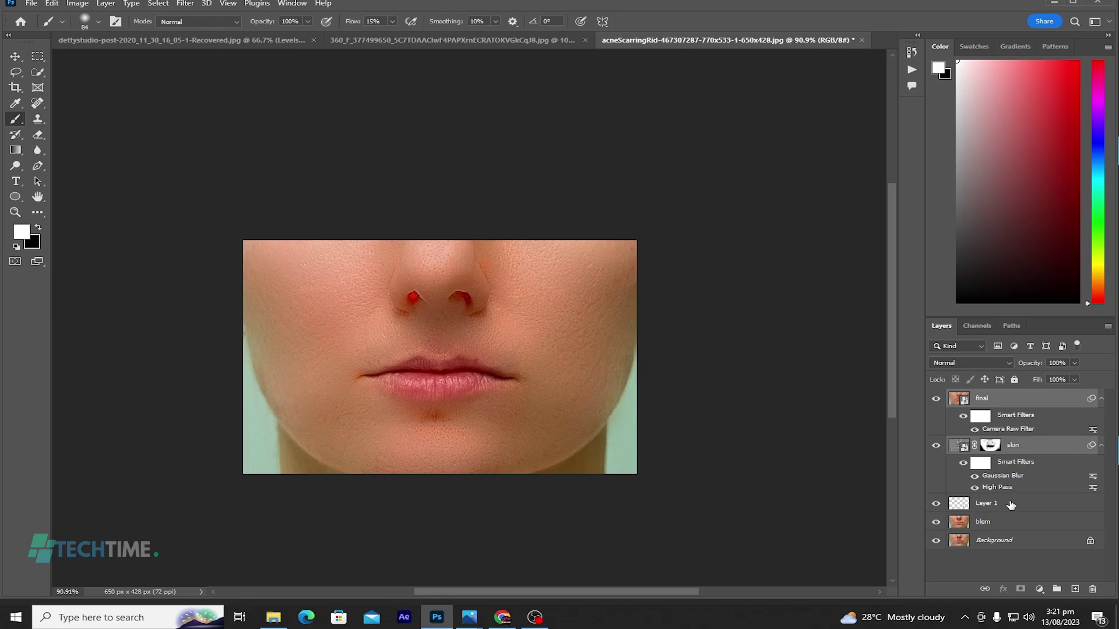
click(1011, 505)
shift+click(1009, 518)
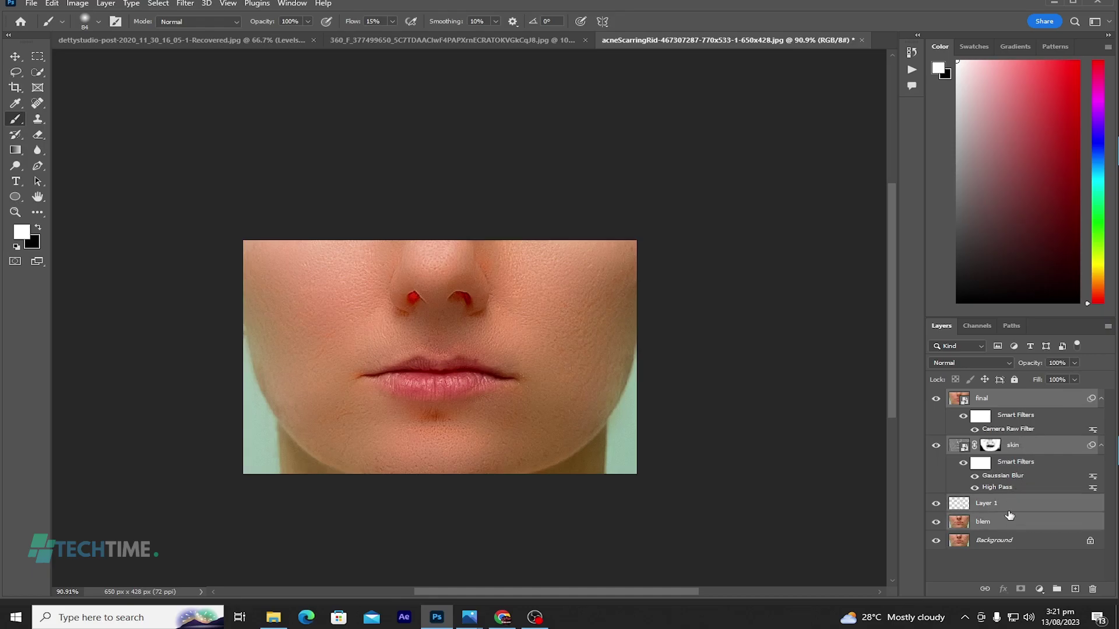
right_click(1009, 516)
click(861, 453)
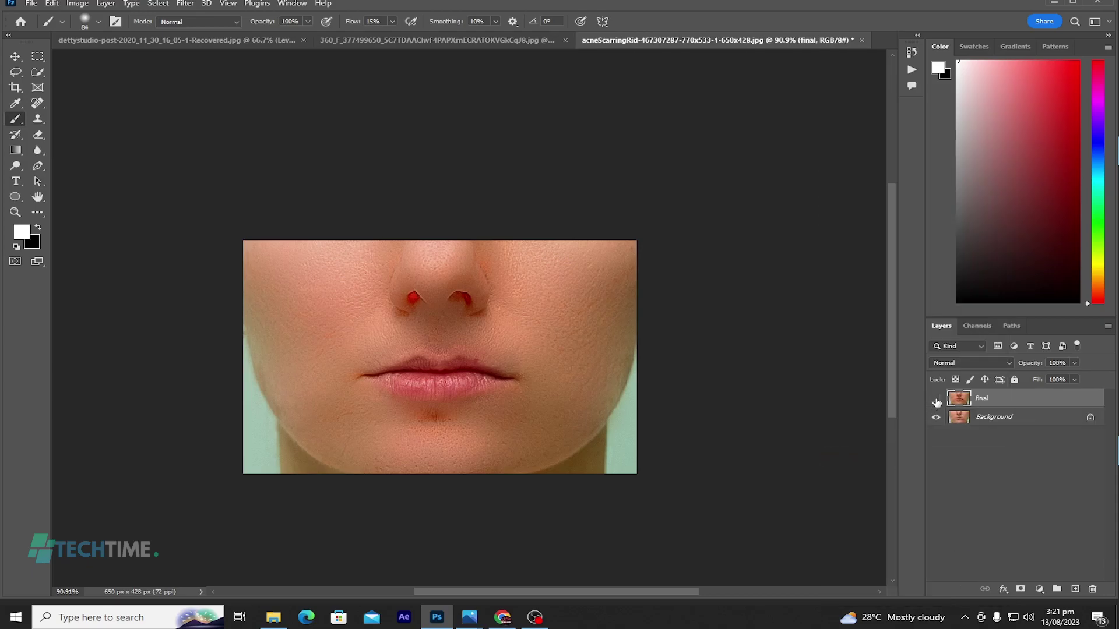
- Toggle the final layer's visibility repeatedly to compare before and after, ending with it hidden
click(936, 401)
click(936, 400)
click(937, 401)
scroll(590, 387, up, 3)
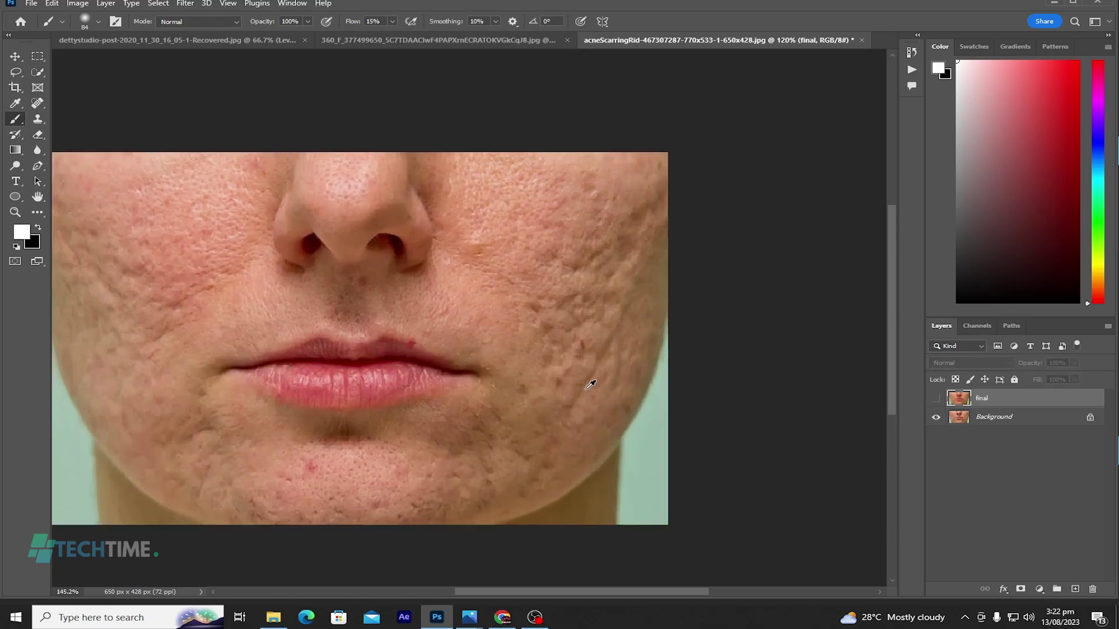
drag(520, 599, 486, 599)
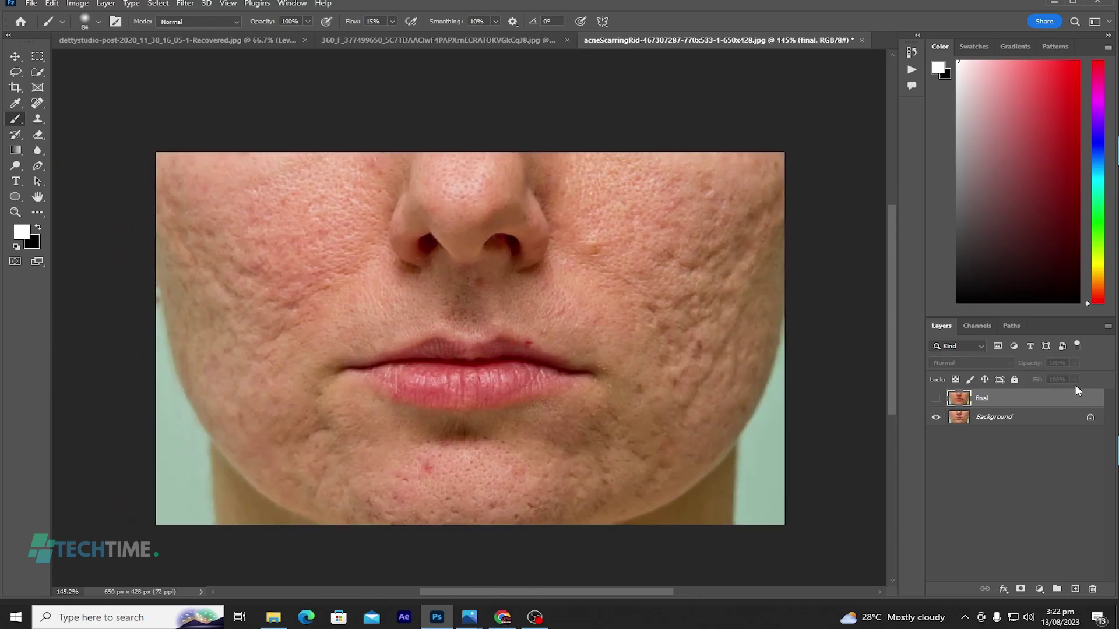
click(936, 401)
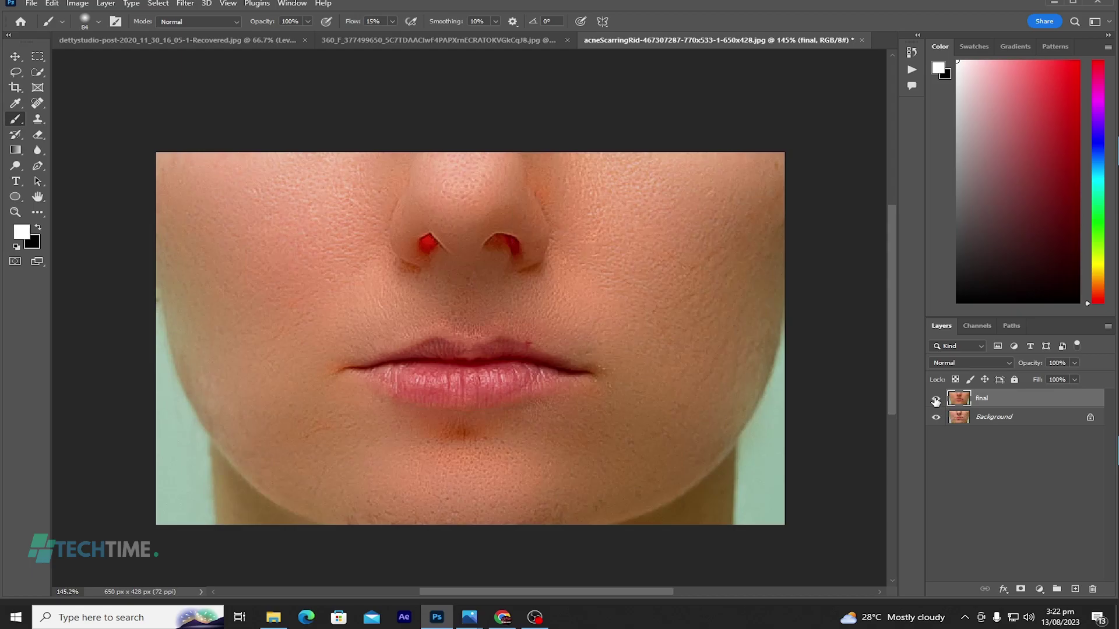
click(936, 401)
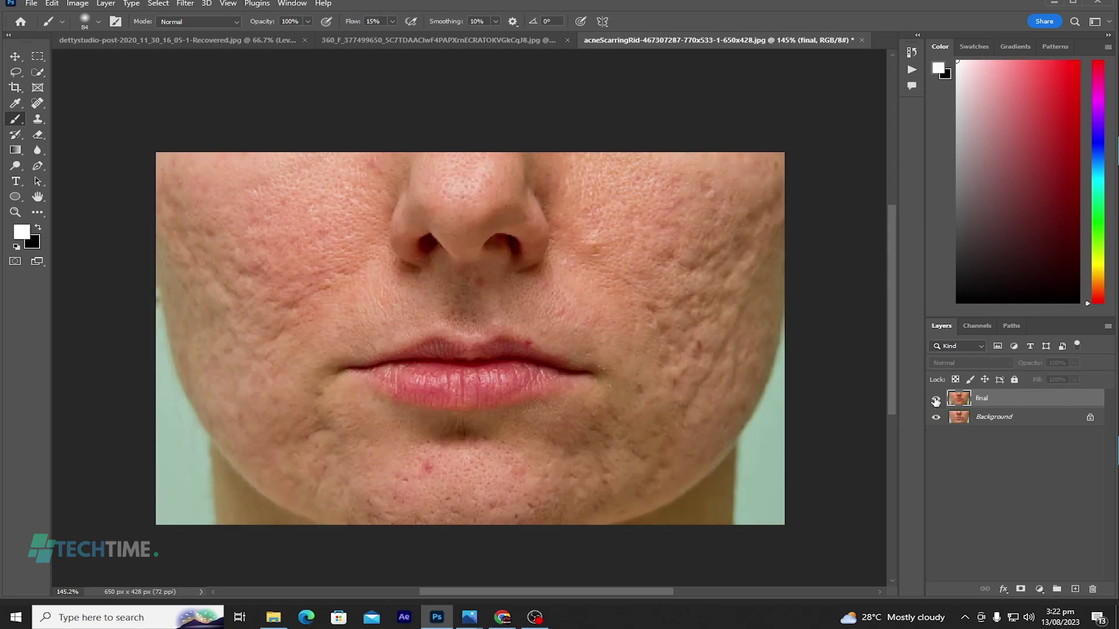
click(936, 400)
click(936, 401)
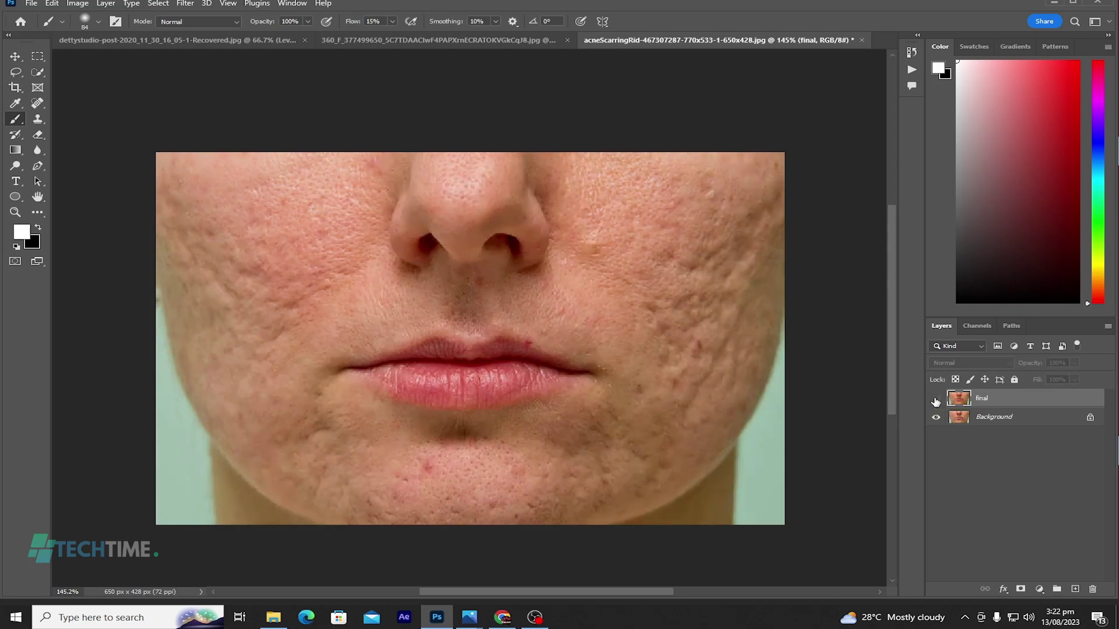